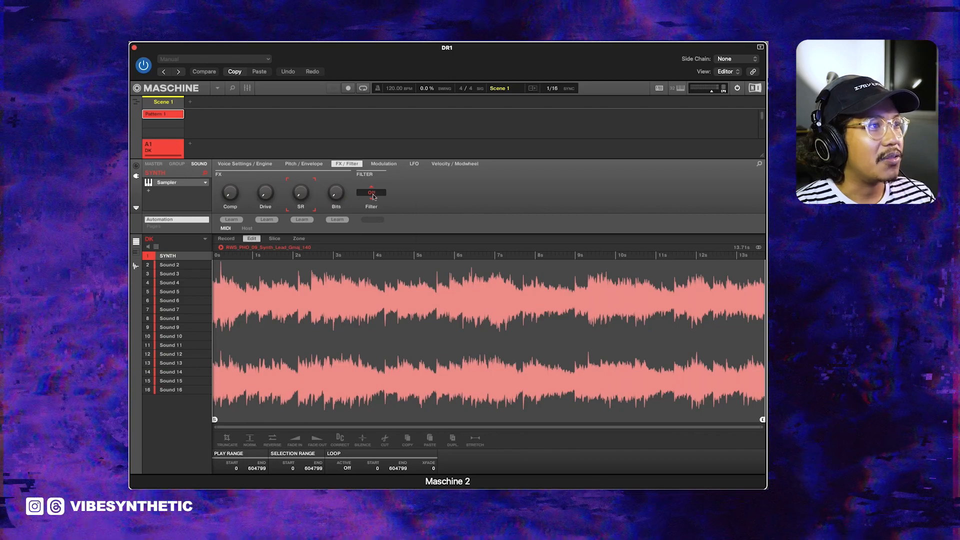
# Try the LP2 filter type on the SYNTH sound and adjust the filter.
pyautogui.click(373, 196)
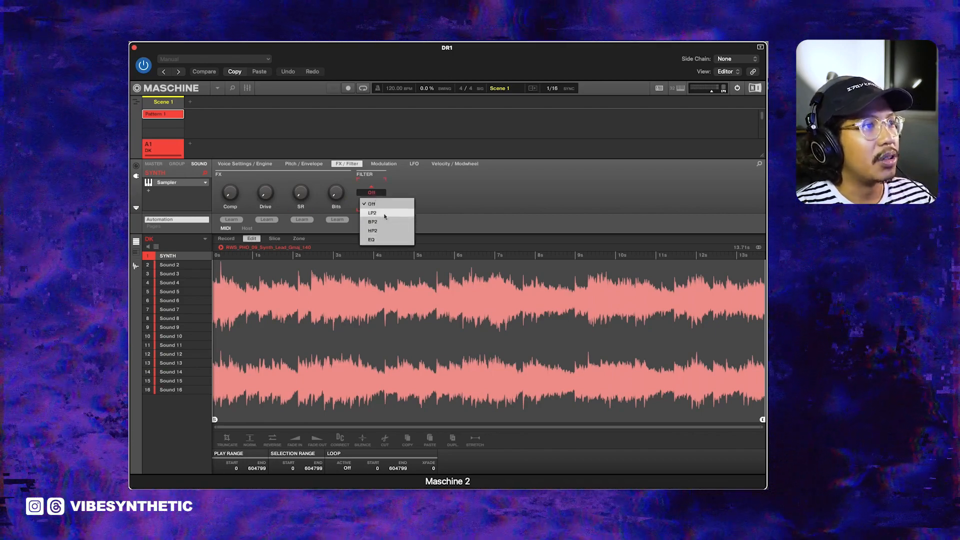
pyautogui.click(385, 213)
pyautogui.moveTo(406, 198); pyautogui.dragTo(442, 175)
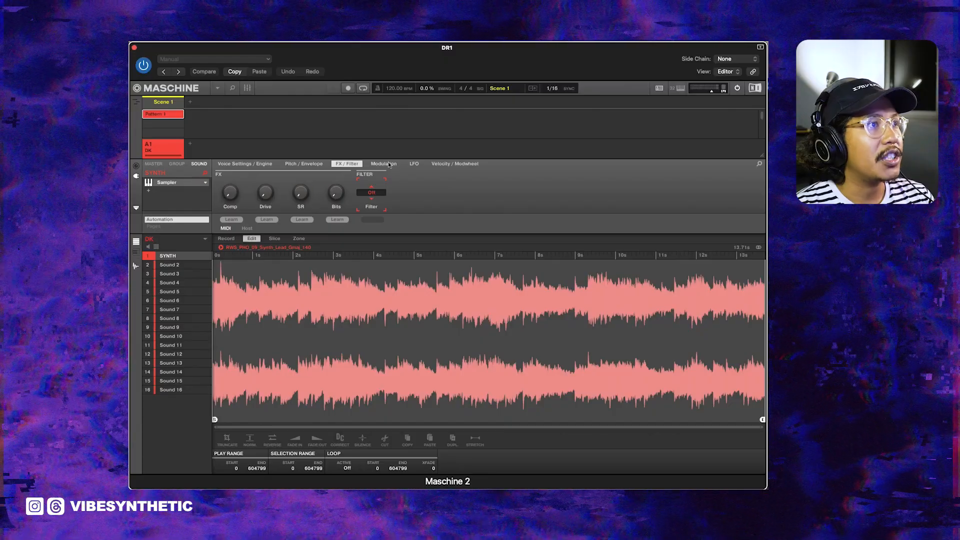
# Give the SYNTH sound's modulation envelope a longer attack and minimal decay, and apply it to pitch.
pyautogui.click(384, 163)
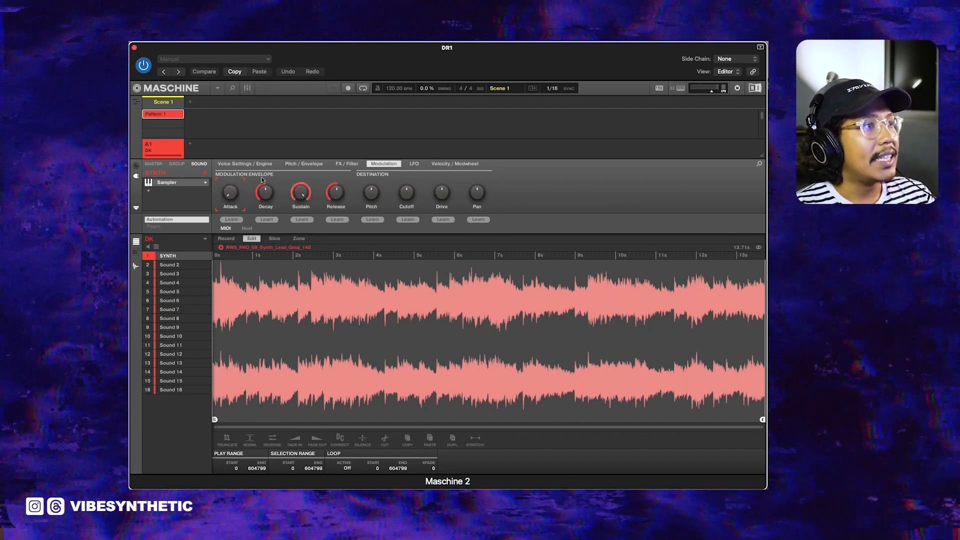
pyautogui.moveTo(407, 196)
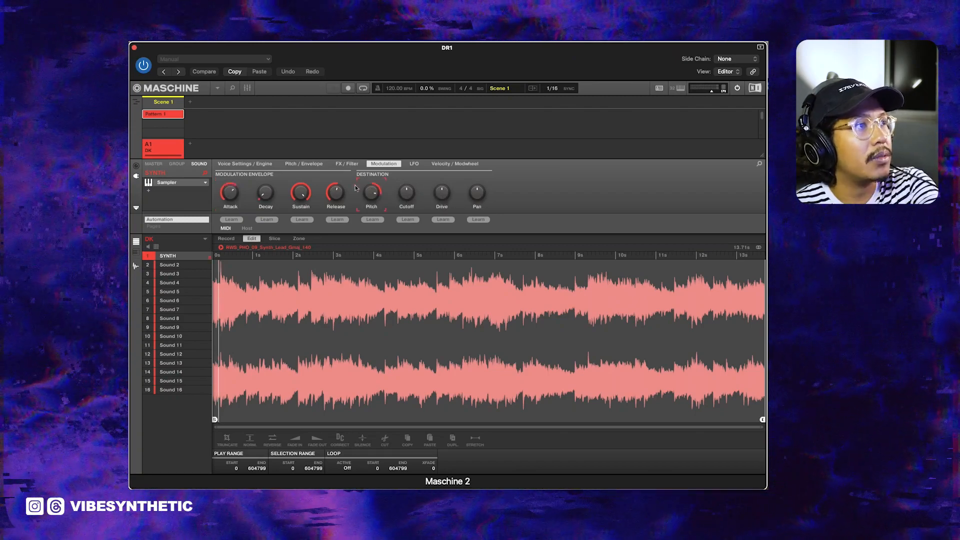
pyautogui.moveTo(373, 198)
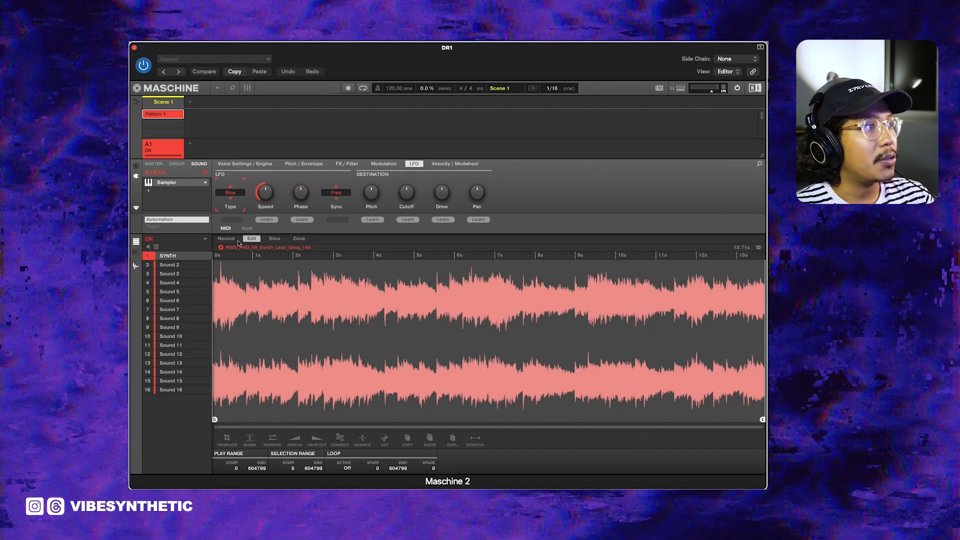
# Set the SYNTH sound's LFO to type Tri with Lock sync, and raise its pitch amount and speed.
pyautogui.click(230, 193)
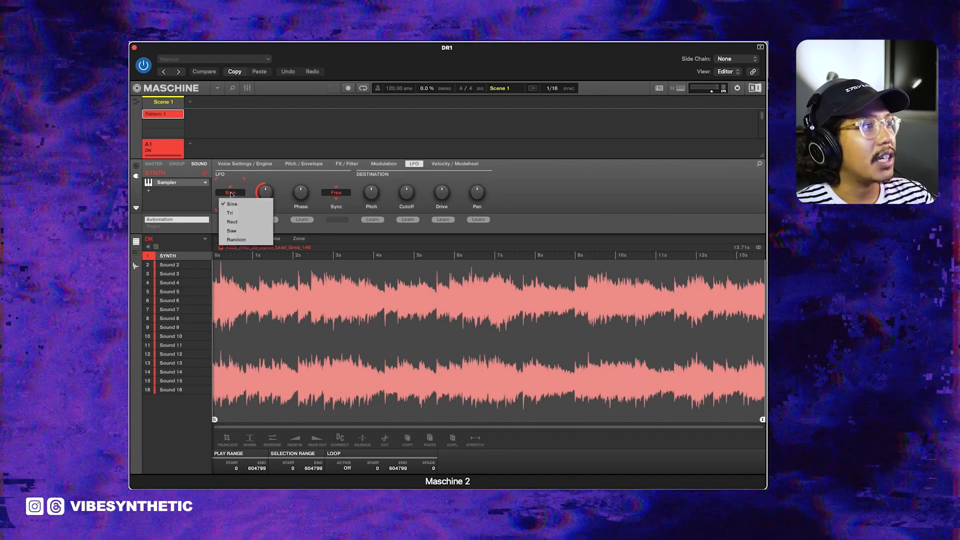
pyautogui.click(251, 214)
pyautogui.click(336, 194)
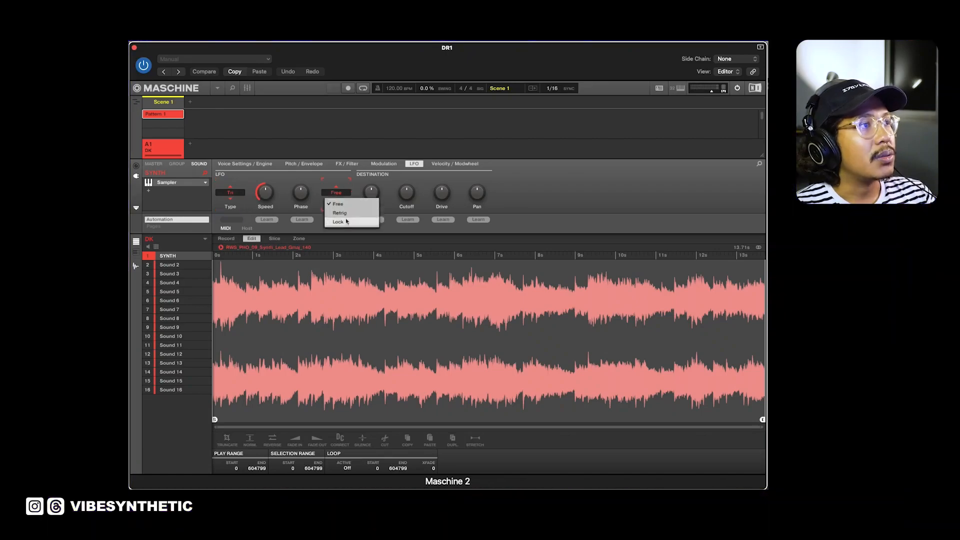
pyautogui.click(338, 221)
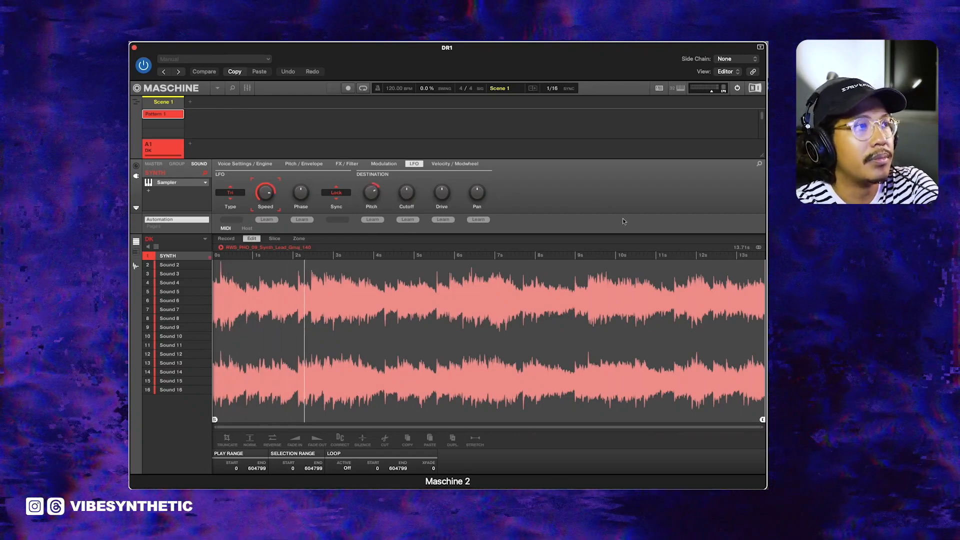
pyautogui.moveTo(371, 193); pyautogui.dragTo(372, 223)
pyautogui.moveTo(265, 193); pyautogui.dragTo(266, 222)
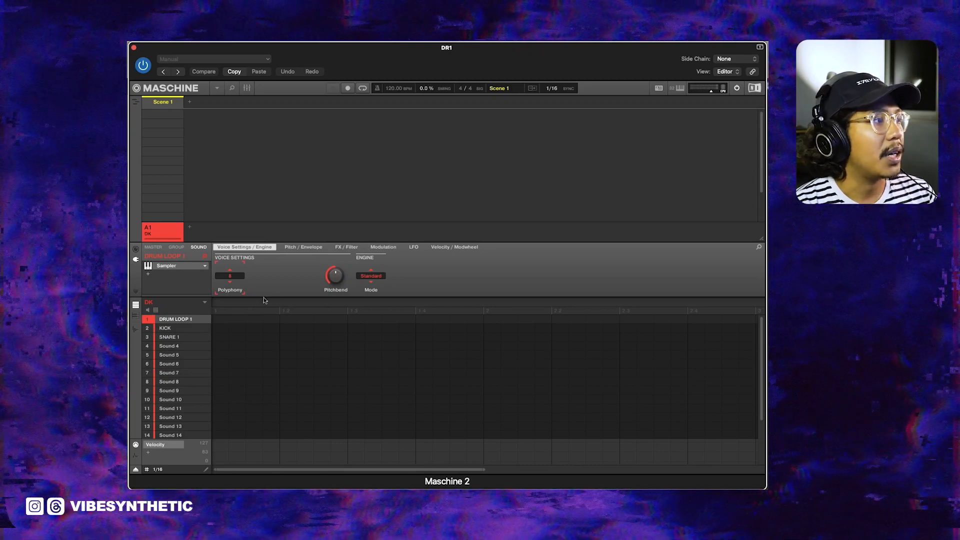
# View the DRUM LOOP 1 sample's waveform and zone map, and check the file chooser for adding another sample.
pyautogui.click(136, 331)
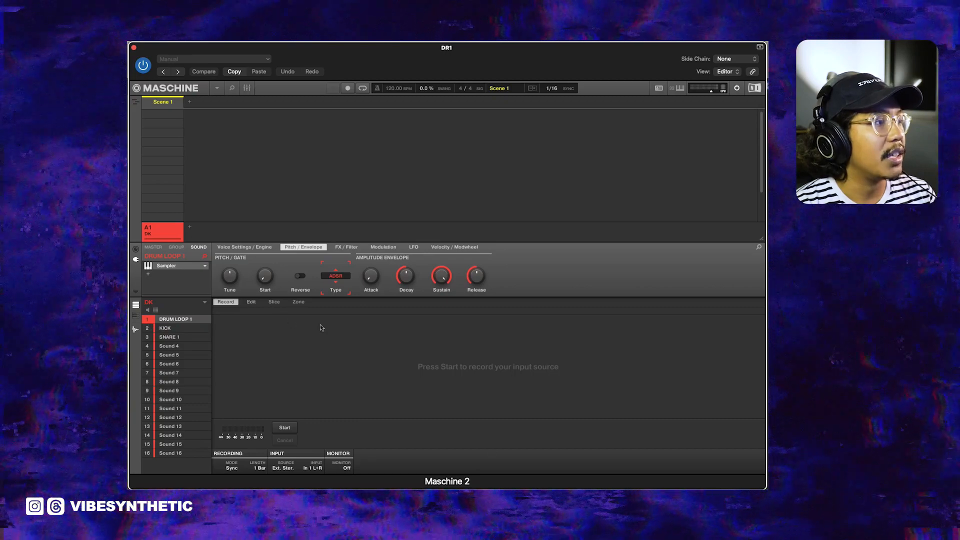
pyautogui.click(251, 302)
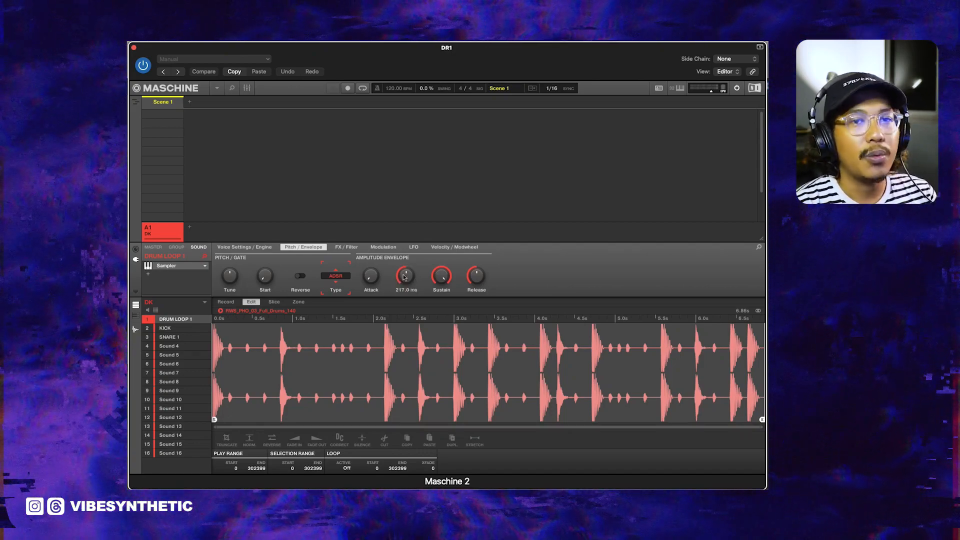
pyautogui.click(298, 302)
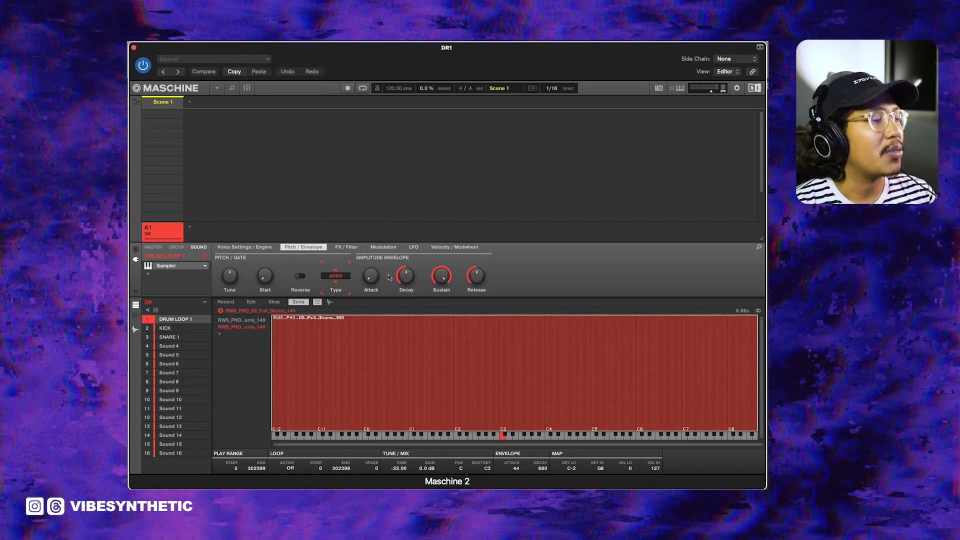
pyautogui.click(238, 320)
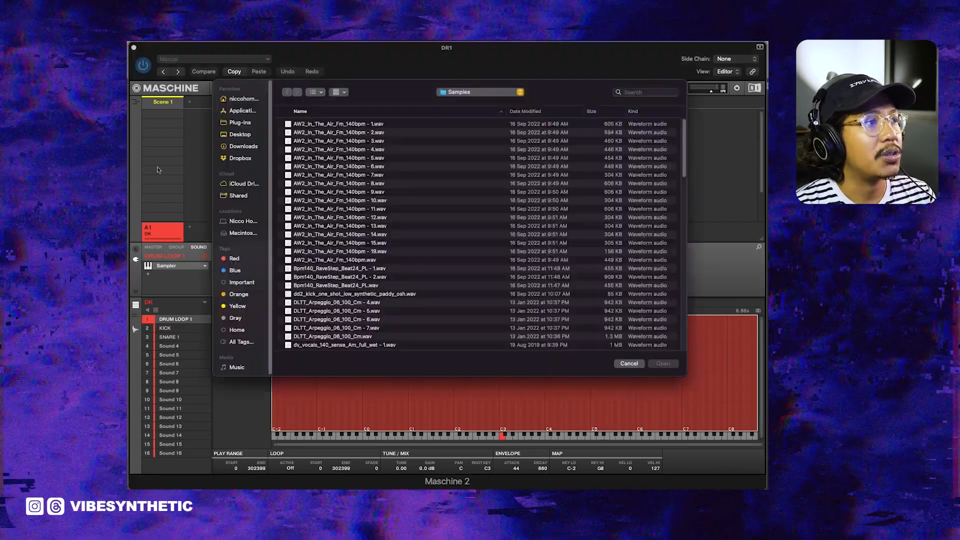
pyautogui.click(631, 363)
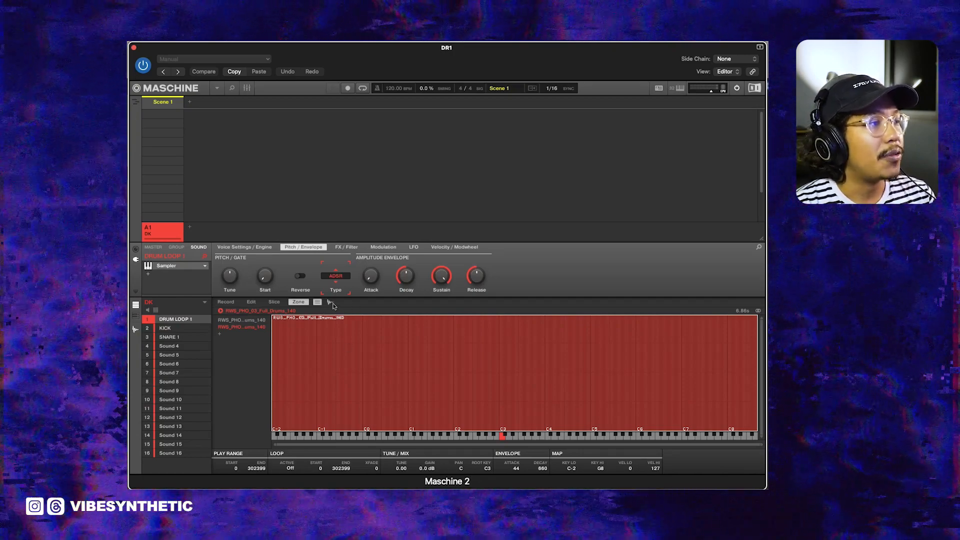
# Display the zones as waveforms and compare the two full-drum samples in DRUM LOOP 1.
pyautogui.click(330, 303)
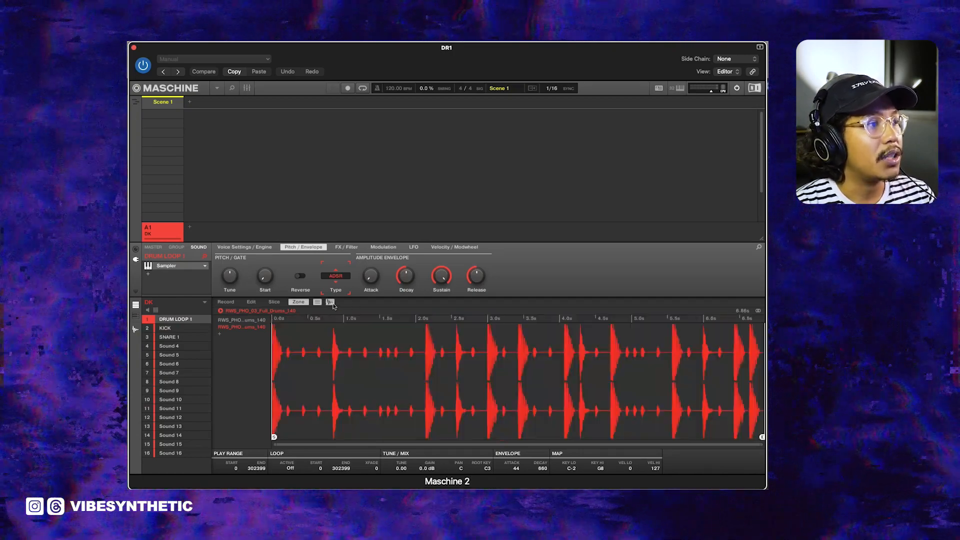
pyautogui.click(242, 320)
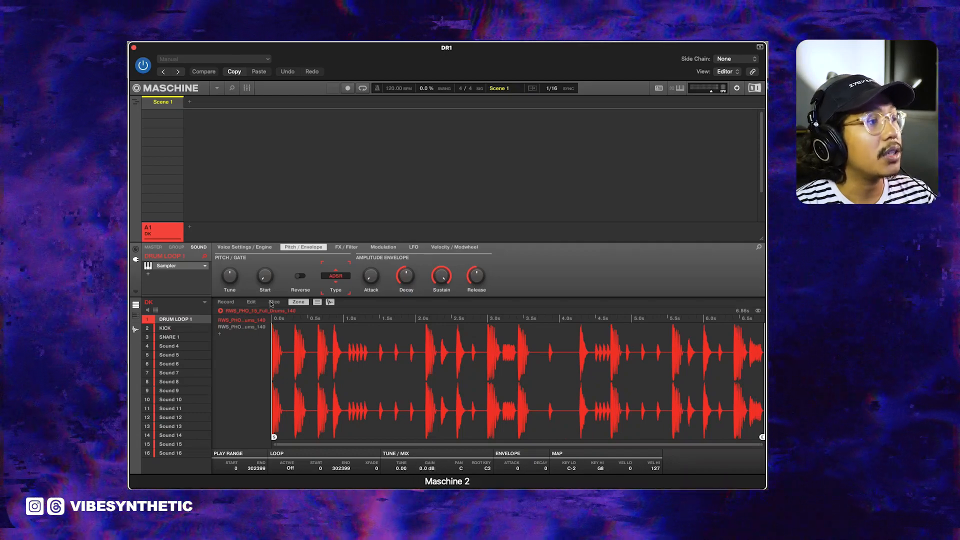
pyautogui.click(252, 328)
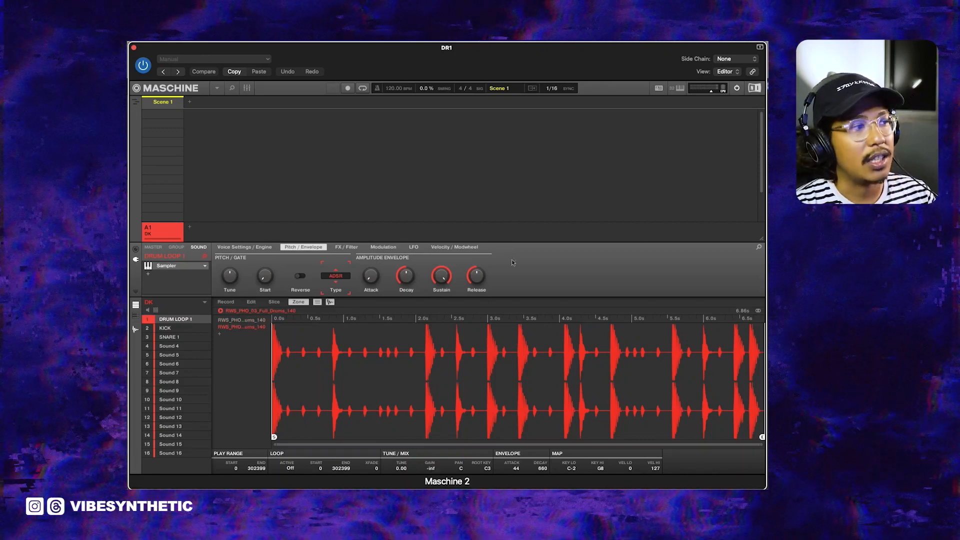
pyautogui.click(249, 320)
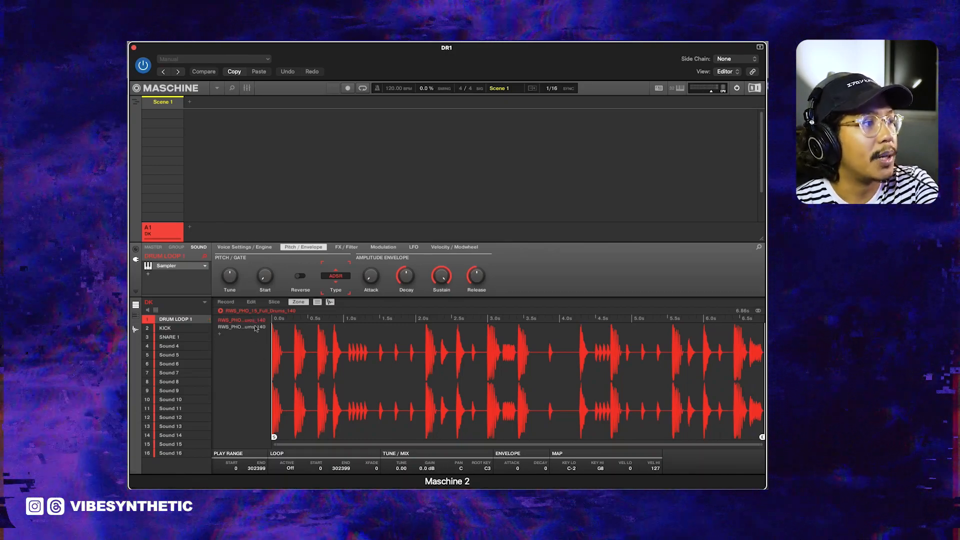
# Set the RWS_PHO_03_Full_Drums_140 zone's gain to 0.0 dB, and try a different tuning before resetting it to 0.
pyautogui.click(255, 328)
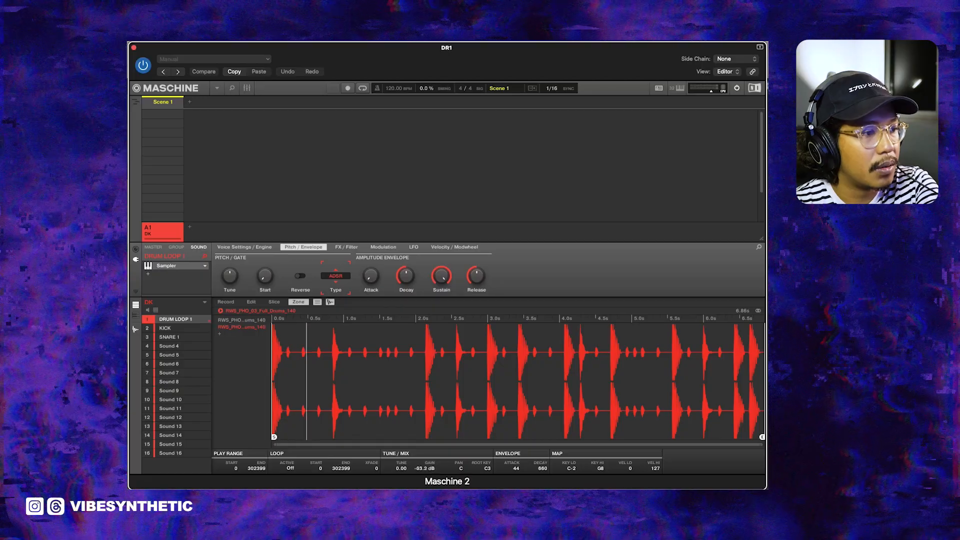
pyautogui.moveTo(424, 468); pyautogui.dragTo(425, 445)
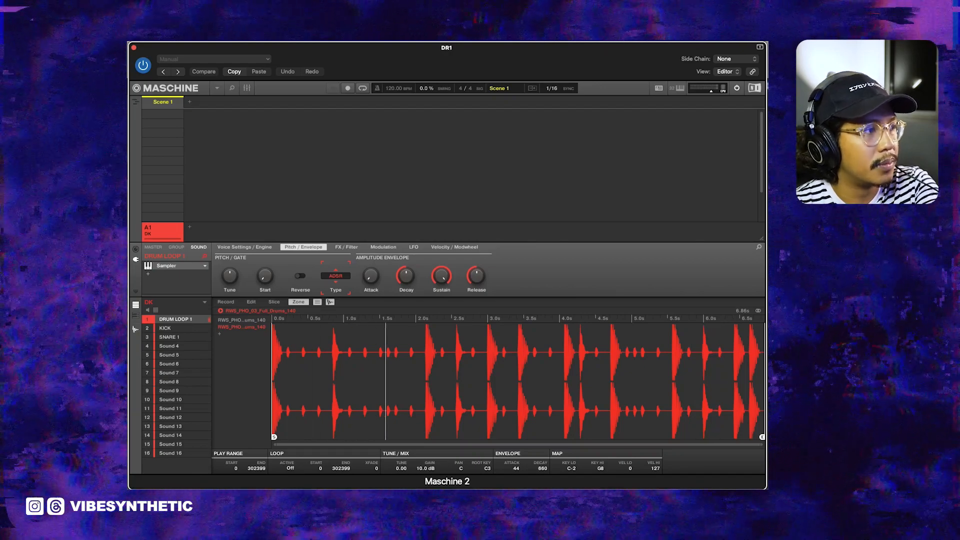
pyautogui.moveTo(426, 468); pyautogui.dragTo(425, 488)
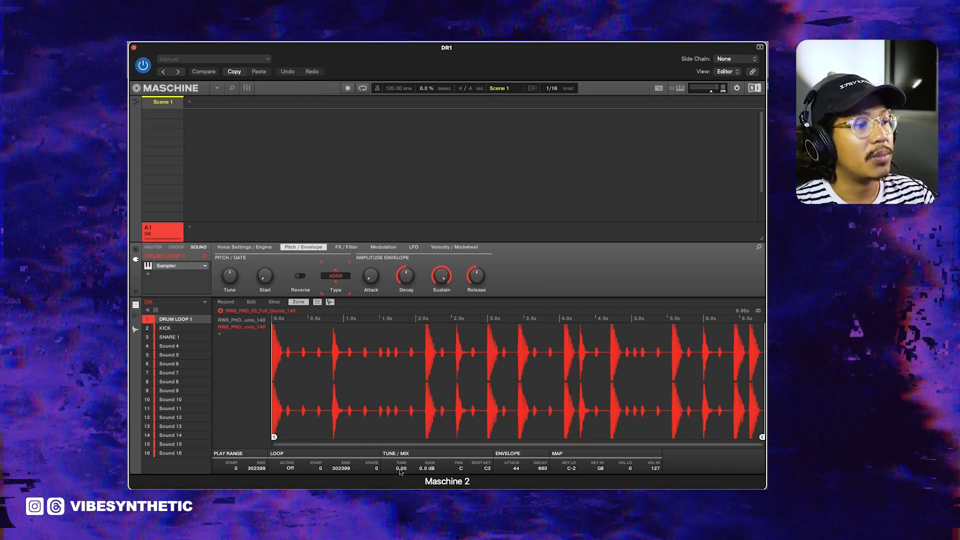
pyautogui.moveTo(401, 470); pyautogui.dragTo(402, 400)
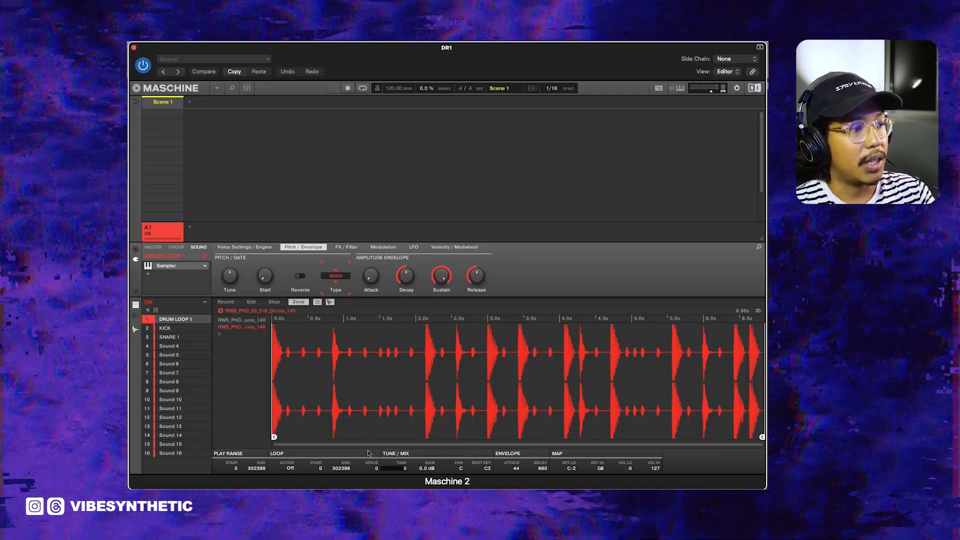
# Move the drum loop zone's play range to start at about 36205, and extend its end to the end of the sample.
pyautogui.moveTo(274, 436); pyautogui.dragTo(406, 425)
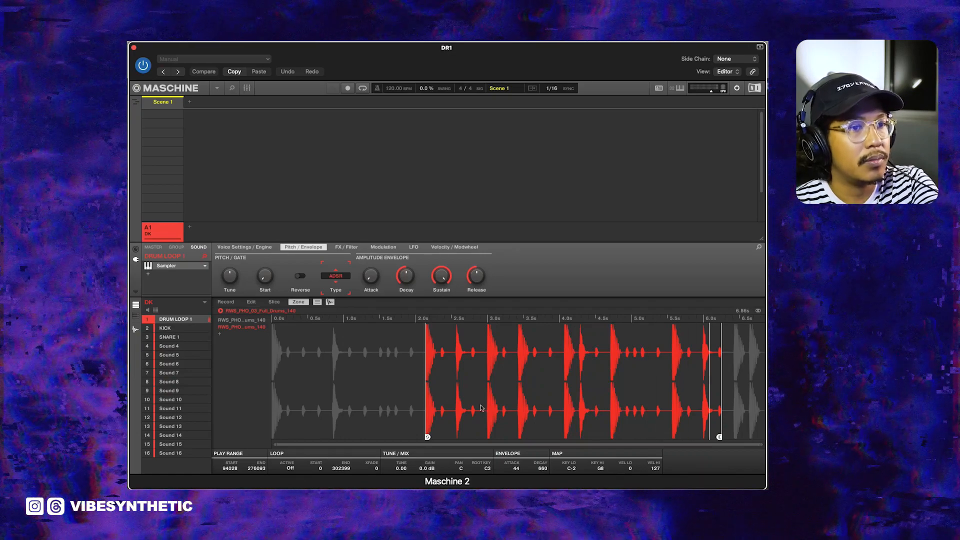
pyautogui.moveTo(332, 415); pyautogui.dragTo(464, 422)
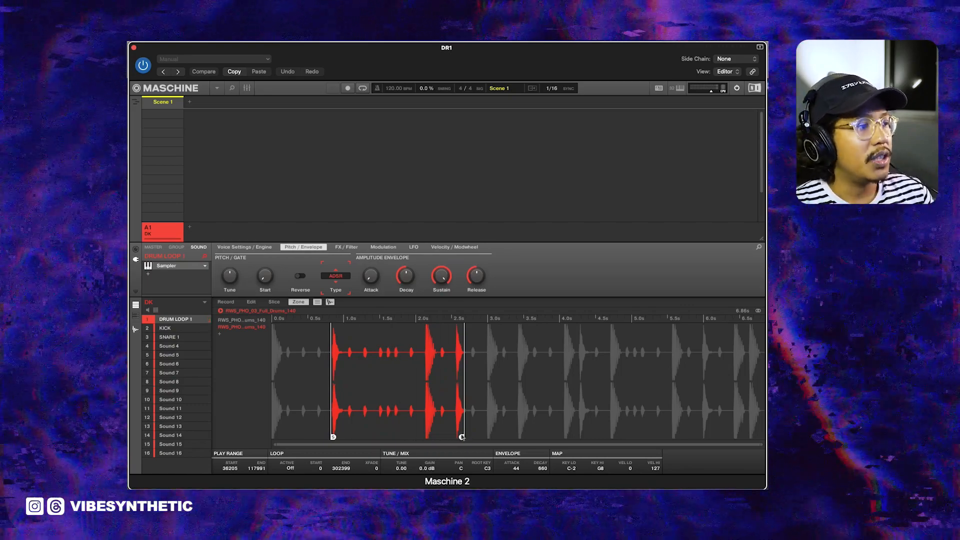
pyautogui.moveTo(462, 436); pyautogui.dragTo(762, 436)
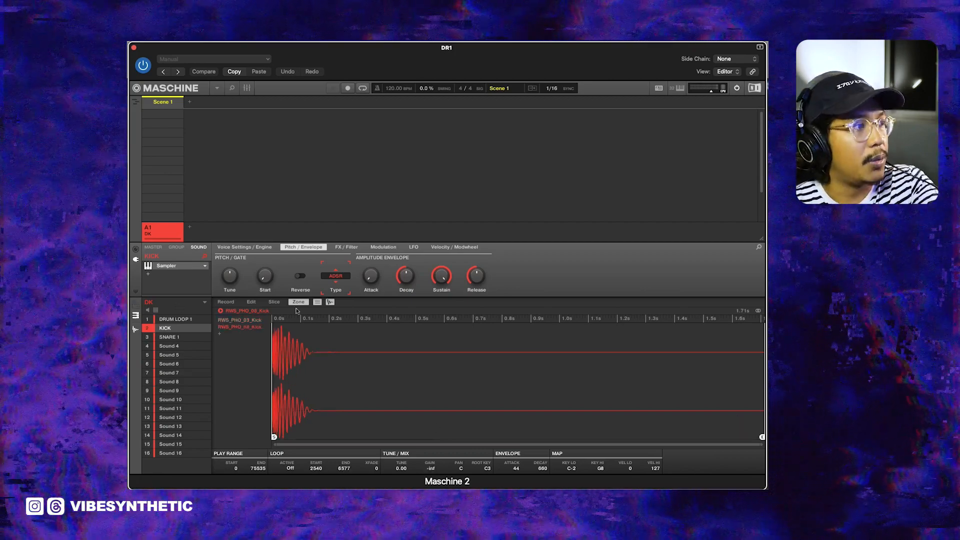
# Set the gain of the RWS_PHO_06_Kick zone to 0.0 dB in the KICK sound.
pyautogui.click(256, 327)
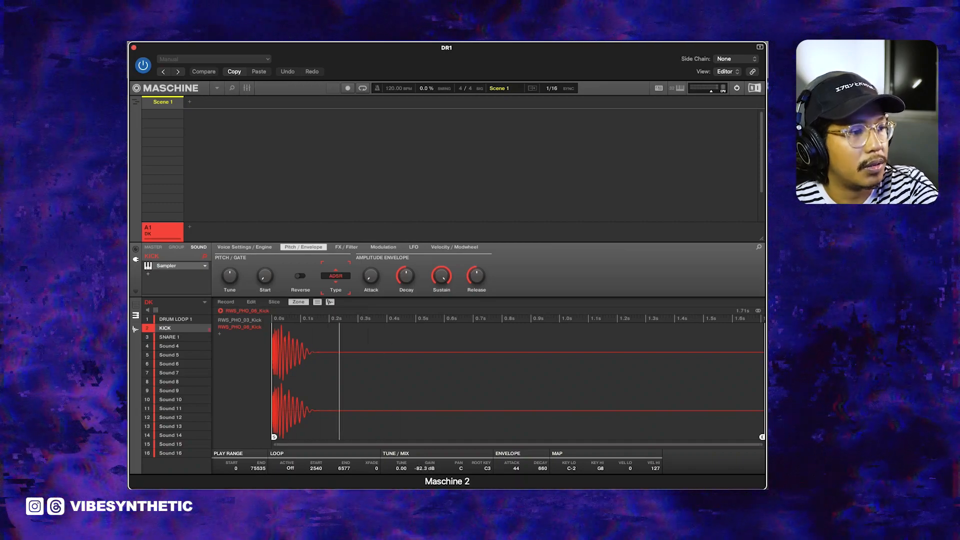
pyautogui.moveTo(427, 469); pyautogui.dragTo(427, 502)
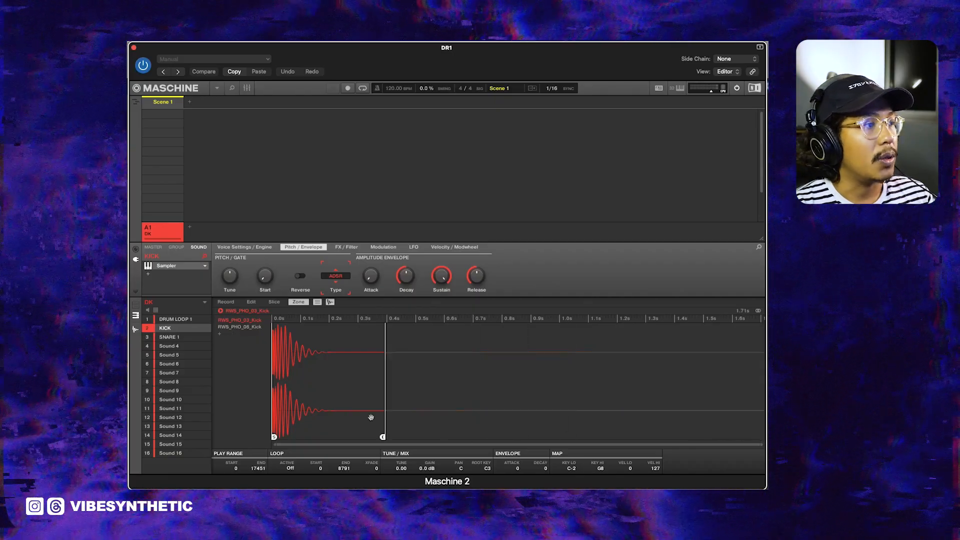
# Trim the RWS_PHO_03_Kick zone to its opening hit, and limit RWS_PHO_06_Kick to a play range of 2800 to 6837 with lower tuning.
pyautogui.moveTo(370, 417)
pyautogui.mouseDown()
pyautogui.moveTo(322, 420)
pyautogui.moveTo(762, 423)
pyautogui.moveTo(306, 427)
pyautogui.moveTo(287, 345)
pyautogui.mouseUp()
pyautogui.click(245, 327)
pyautogui.moveTo(274, 436); pyautogui.dragTo(291, 436)
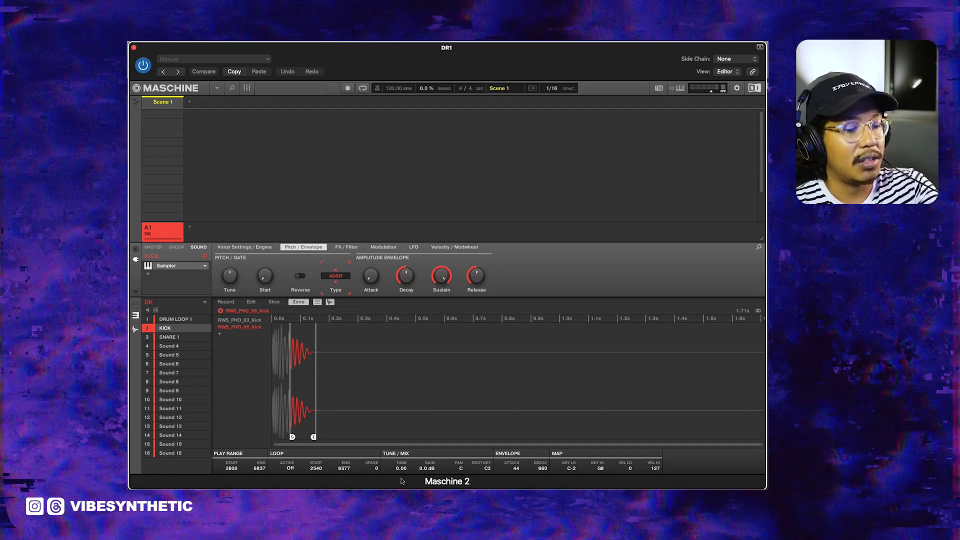
pyautogui.moveTo(400, 472); pyautogui.dragTo(399, 510)
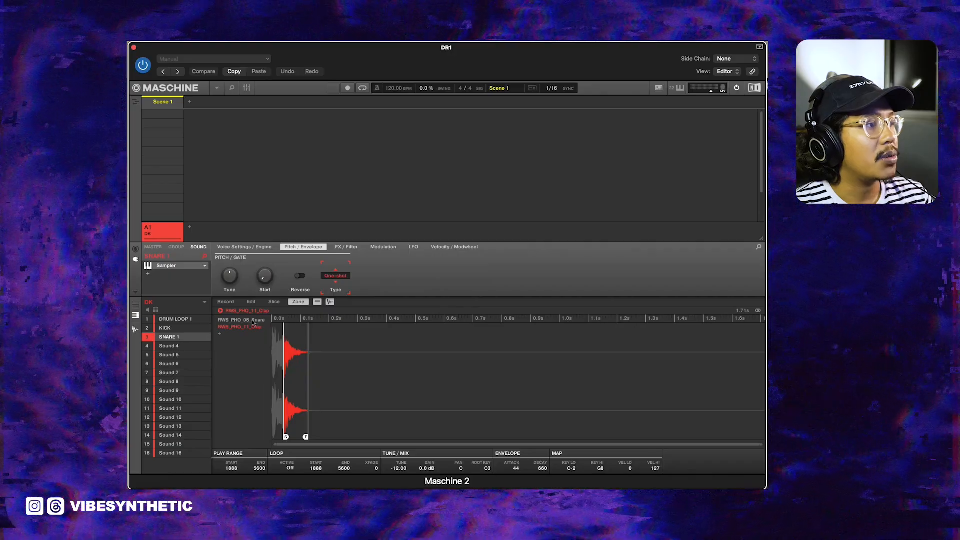
# Examine the play ranges and tuning of the layered snare and clap zones in the SNARE 1 sound.
pyautogui.click(253, 321)
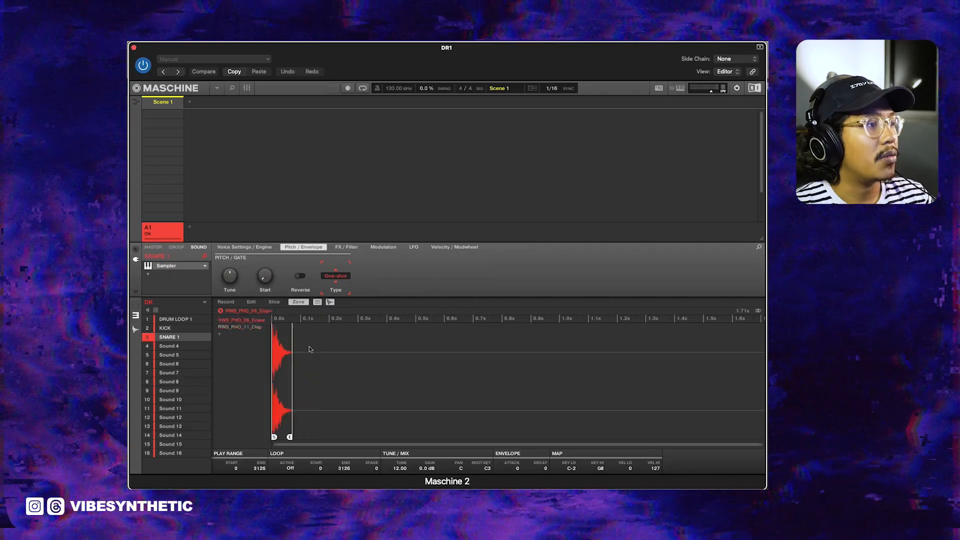
pyautogui.click(255, 327)
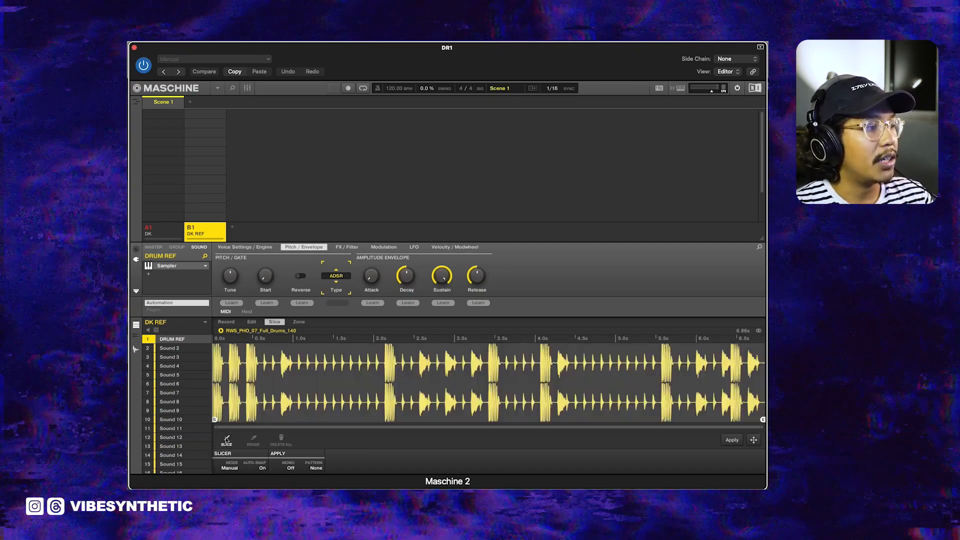
# Place two manual slices in the first two seconds of the DRUM REF loop.
pyautogui.click(248, 368)
pyautogui.click(307, 368)
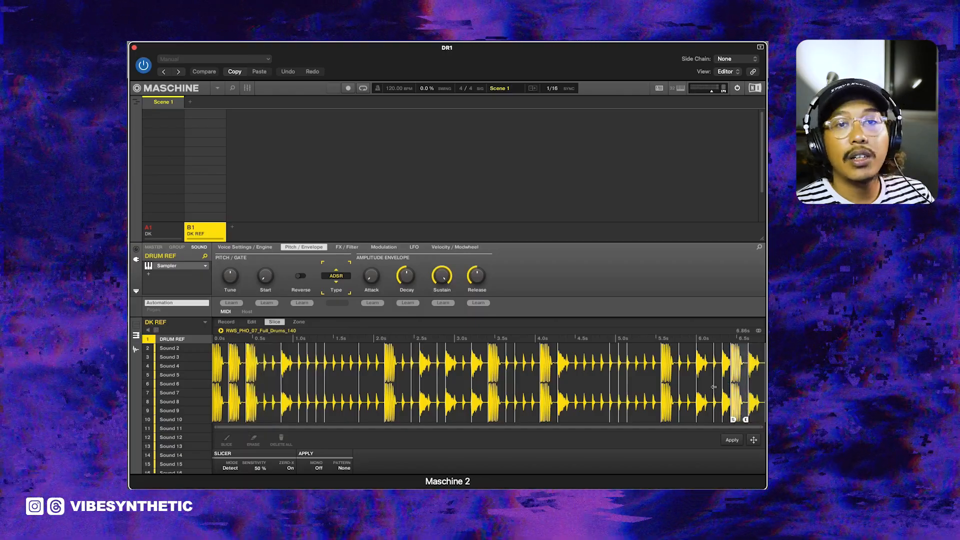
# Keep the DRUM REF slicer in Detect mode and set its sensitivity to 71 %.
pyautogui.click(230, 468)
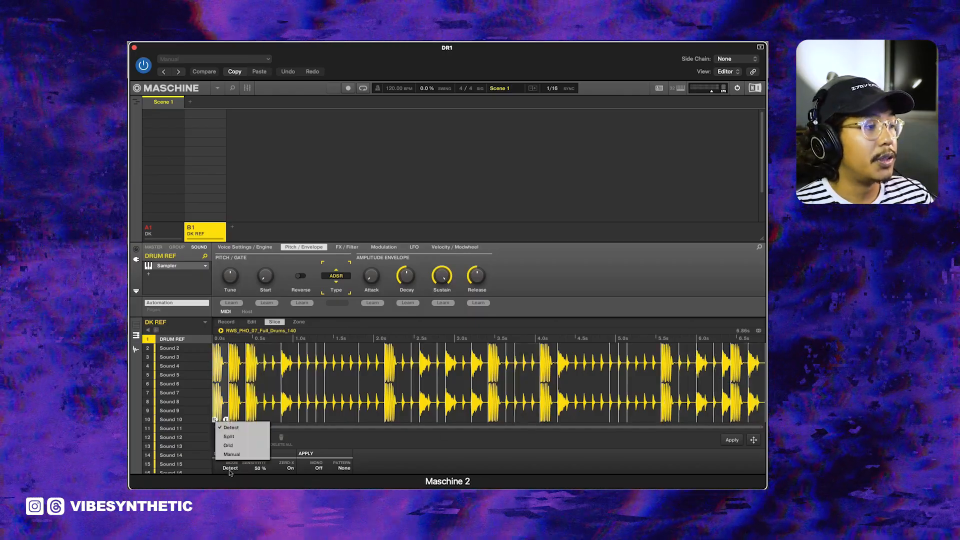
pyautogui.click(230, 472)
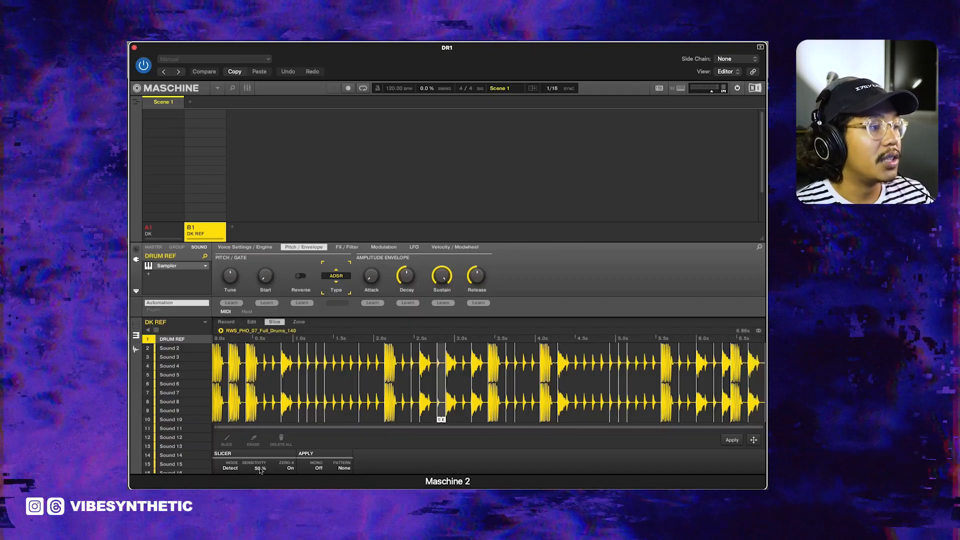
pyautogui.scroll(10, 260, 470)
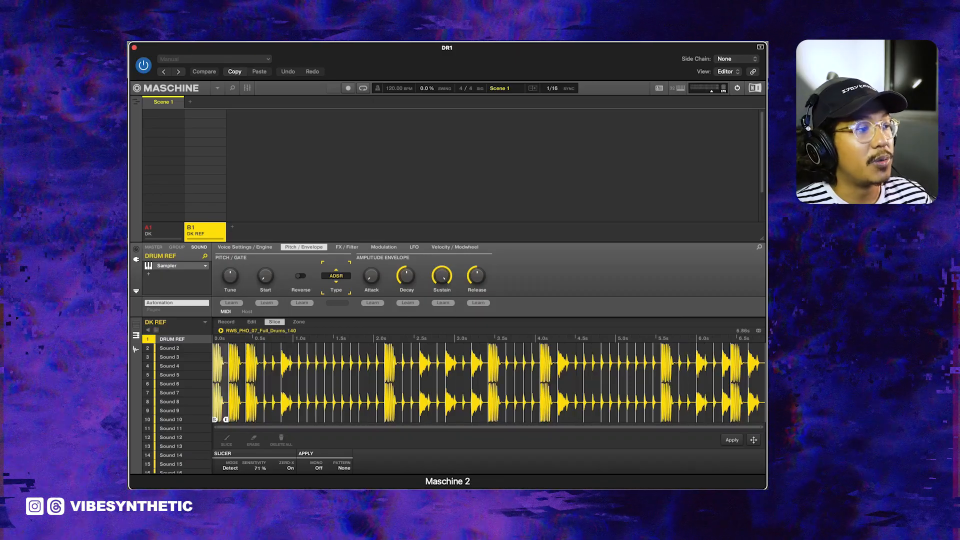
# Set the DRUM REF slicer's detection sensitivity to 50 % and audition slices across the loop.
pyautogui.scroll(-10, 259, 467)
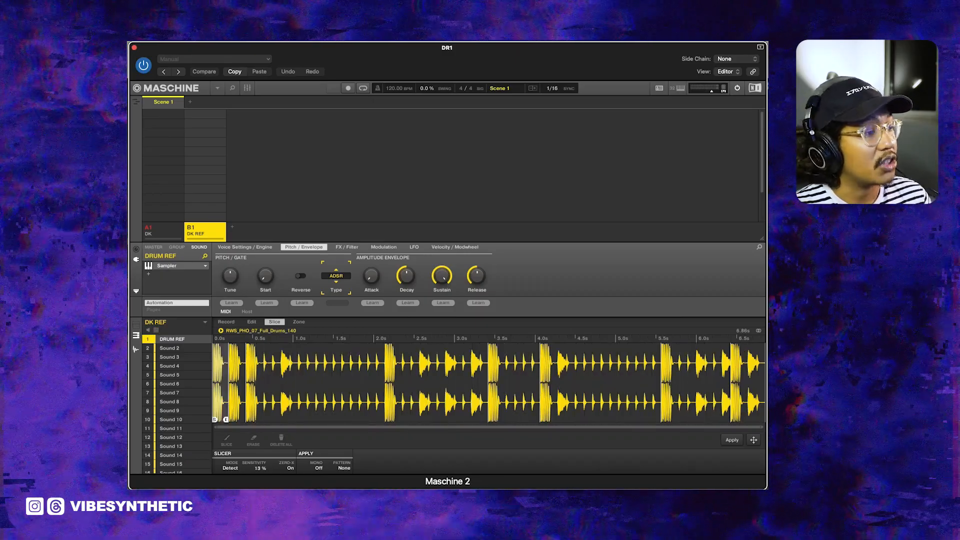
pyautogui.scroll(4, 259, 468)
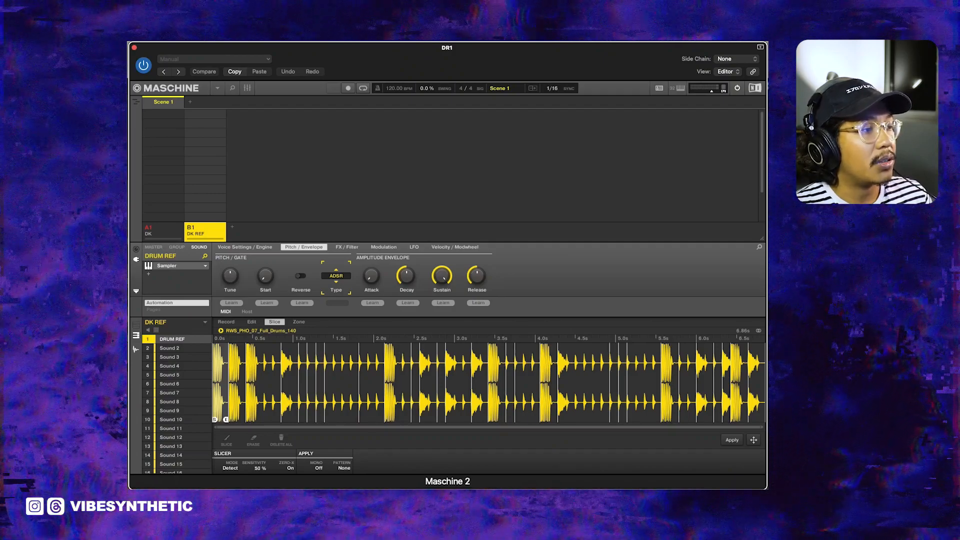
pyautogui.click(335, 380)
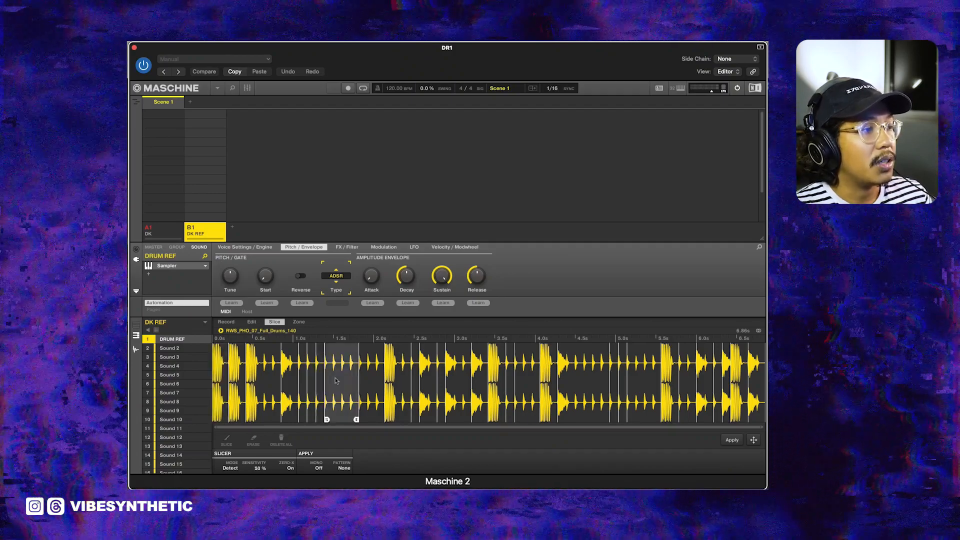
pyautogui.click(376, 379)
pyautogui.click(399, 374)
pyautogui.click(422, 379)
pyautogui.click(460, 382)
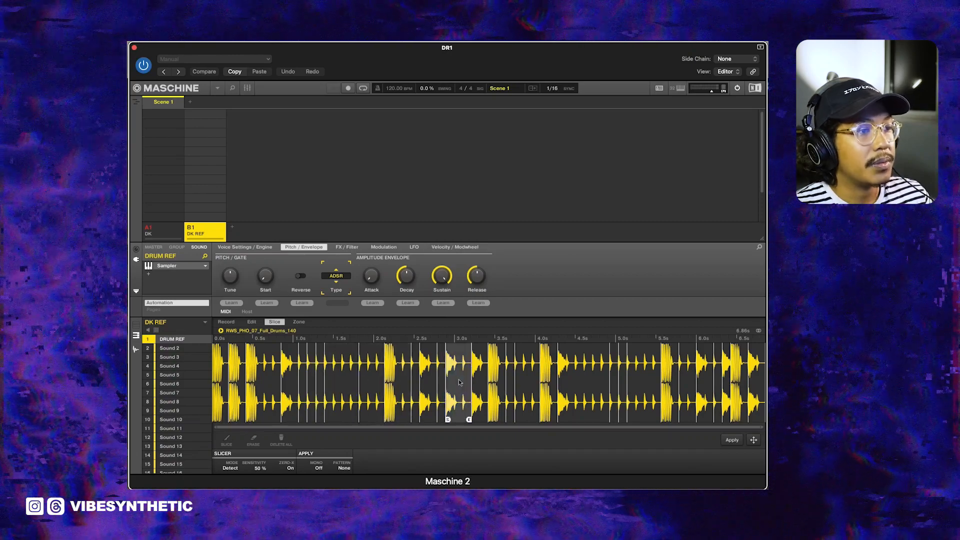
pyautogui.click(526, 380)
pyautogui.click(567, 382)
pyautogui.click(552, 384)
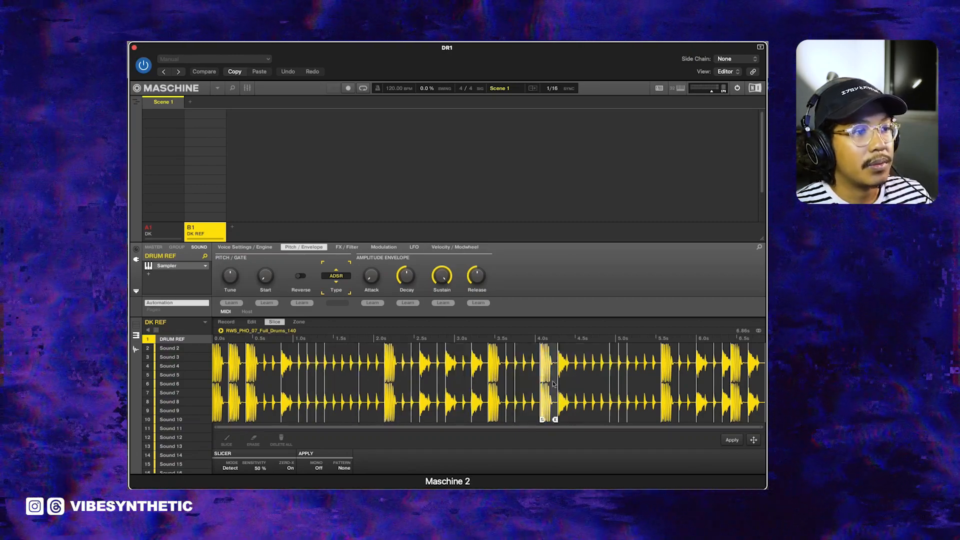
pyautogui.click(289, 384)
pyautogui.click(267, 387)
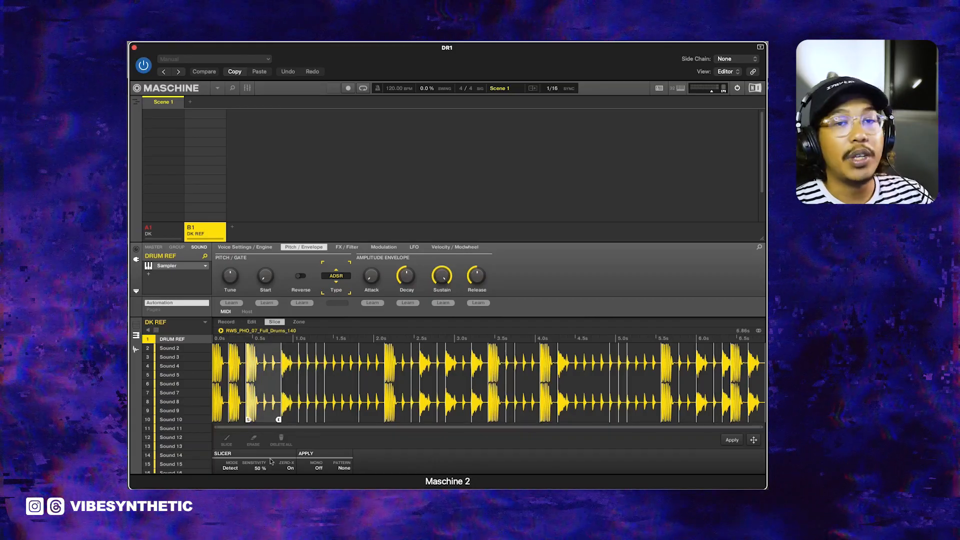
pyautogui.click(289, 419)
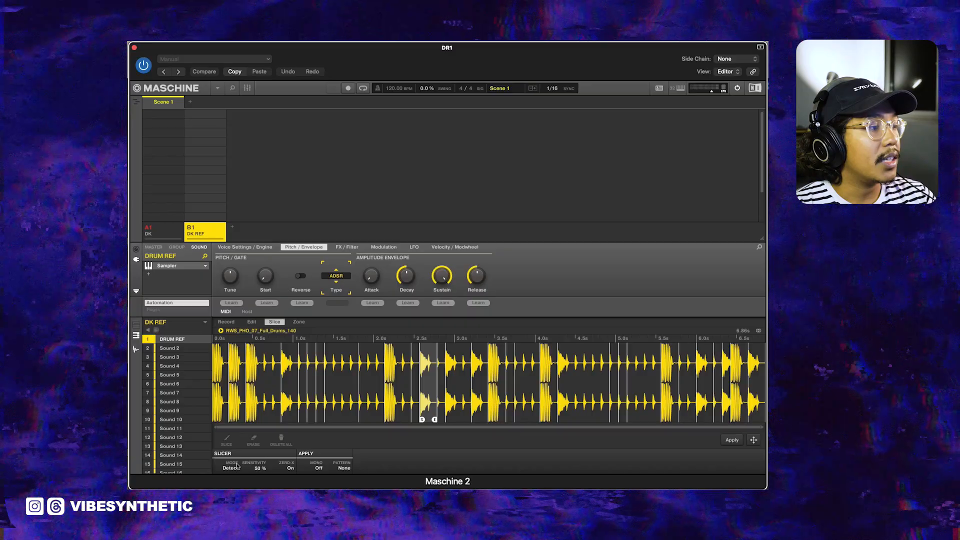
# Switch the DRUM REF slicer to Split mode and divide the loop into 16 slices.
pyautogui.click(249, 430)
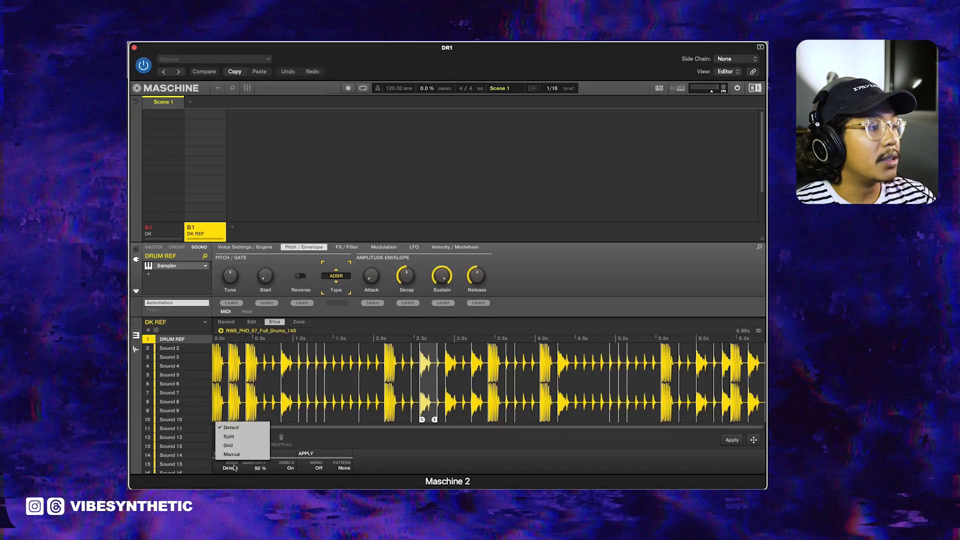
pyautogui.click(247, 436)
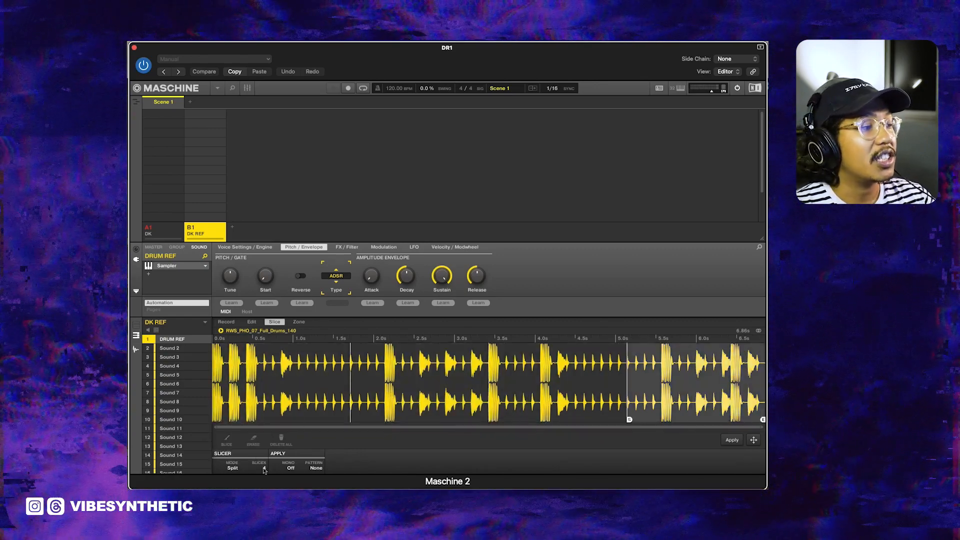
pyautogui.click(280, 436)
pyautogui.click(261, 466)
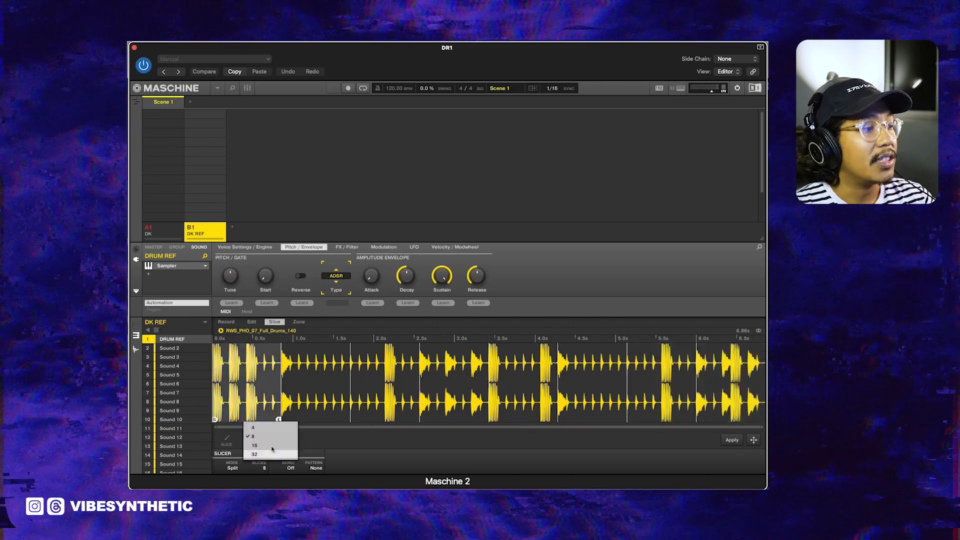
pyautogui.click(271, 445)
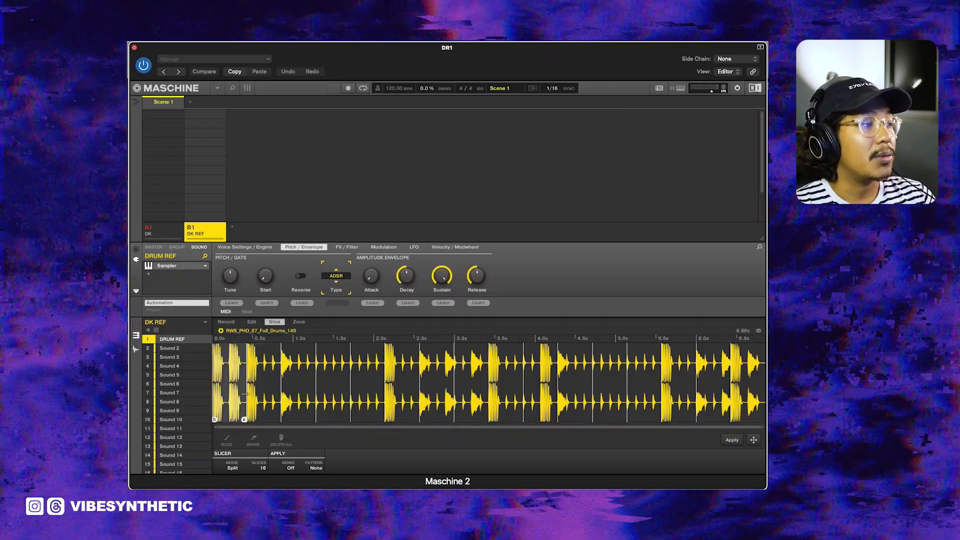
pyautogui.click(263, 465)
pyautogui.click(257, 454)
pyautogui.click(263, 468)
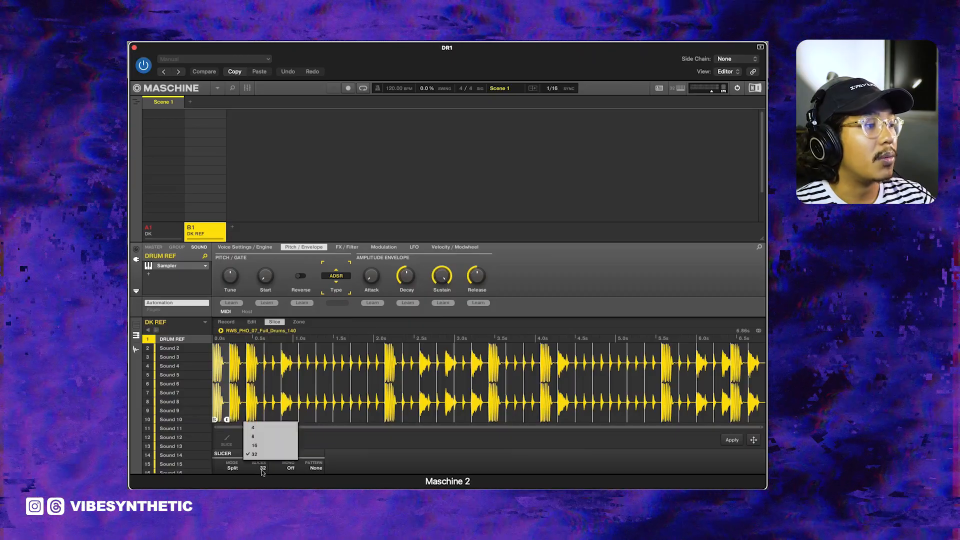
pyautogui.click(261, 445)
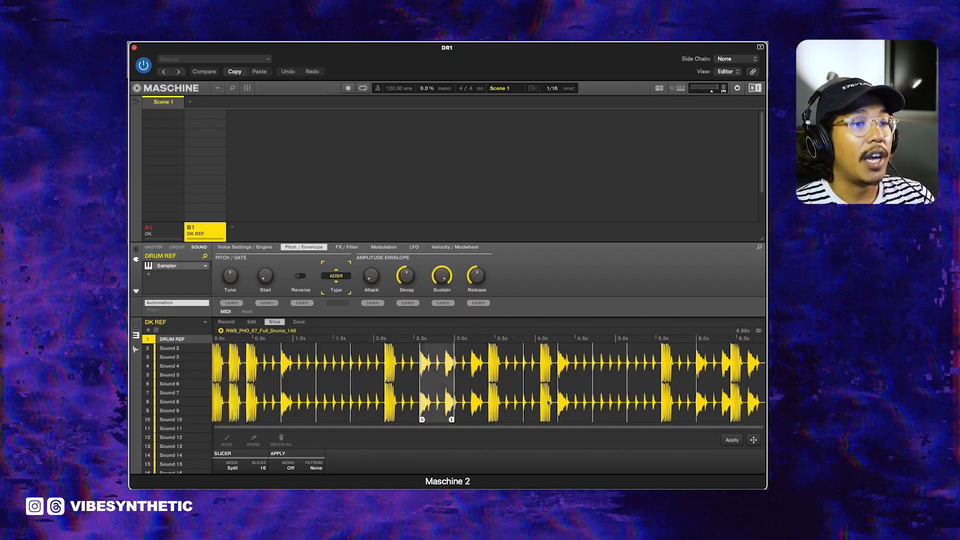
# Audition the evenly split slices at various points along the DRUM REF loop.
pyautogui.click(678, 397)
pyautogui.click(745, 390)
pyautogui.click(402, 392)
pyautogui.click(231, 405)
pyautogui.click(262, 395)
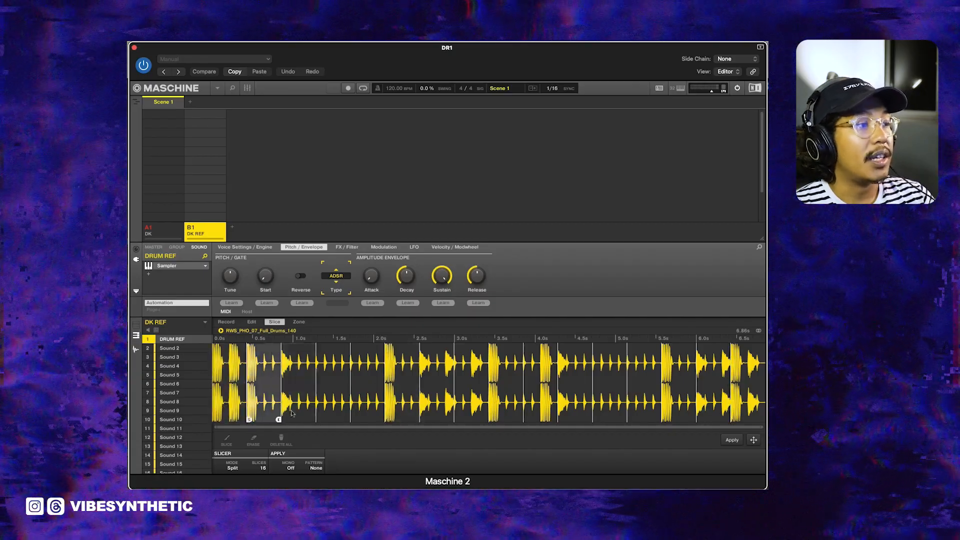
pyautogui.click(341, 398)
pyautogui.click(400, 394)
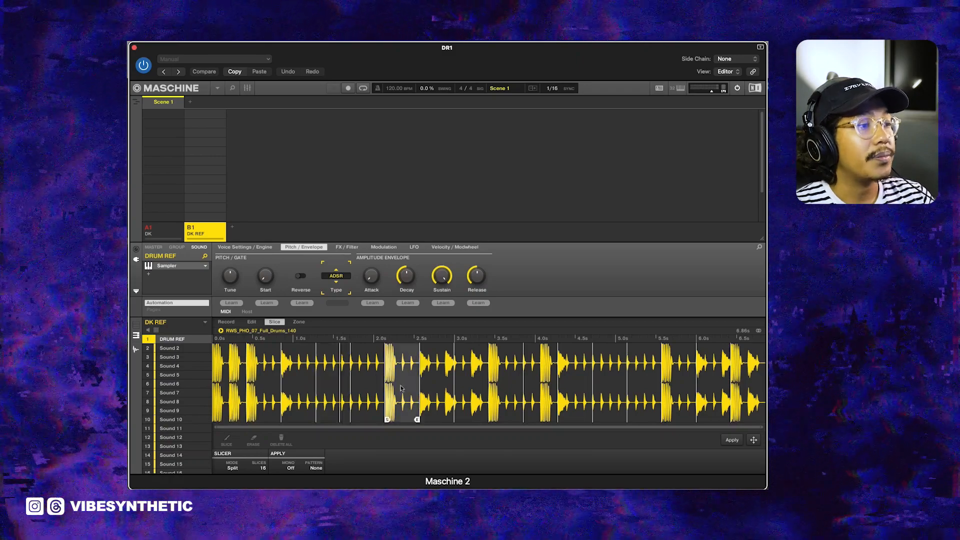
pyautogui.click(462, 380)
pyautogui.click(513, 372)
pyautogui.click(539, 385)
pyautogui.click(263, 392)
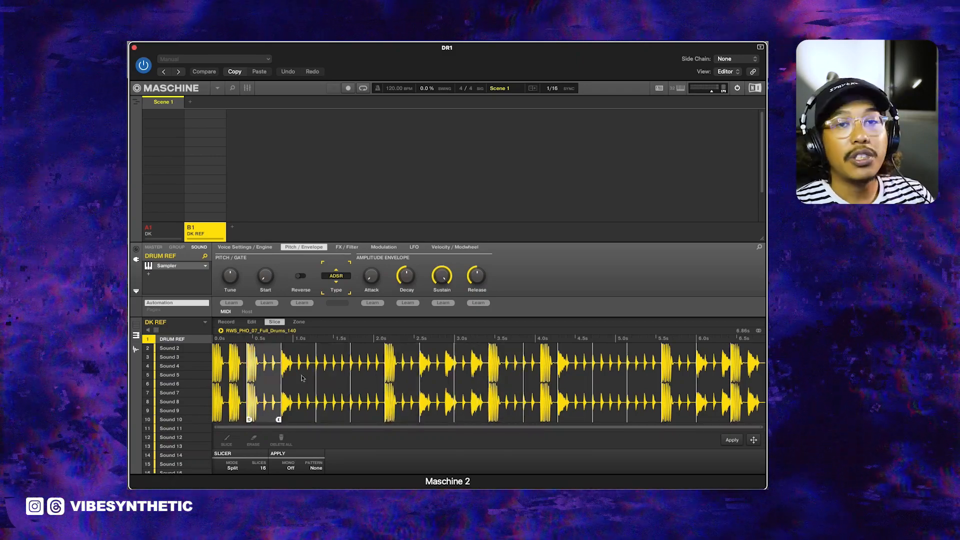
pyautogui.click(300, 379)
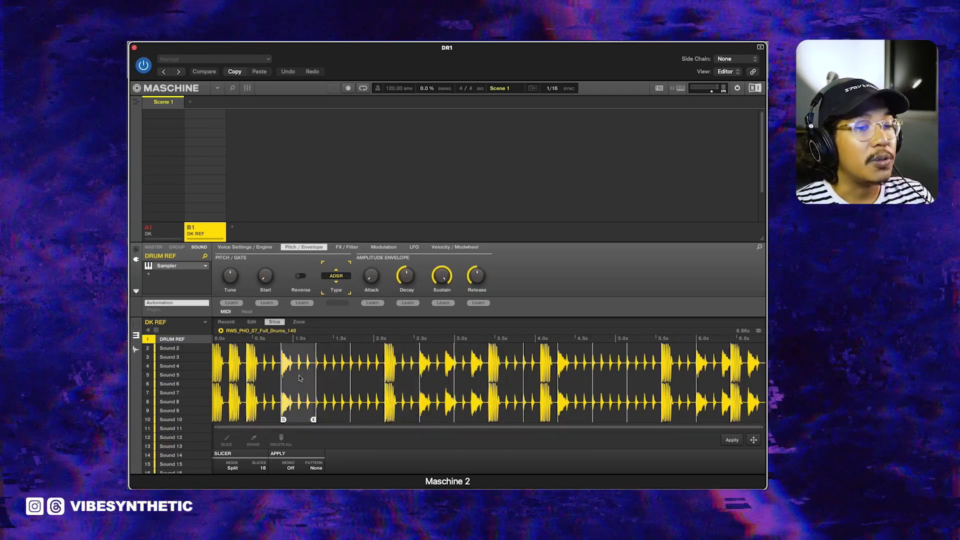
# Place the 16 slices of the drum loop on separate sounds of the A1 DK group.
pyautogui.click(751, 346)
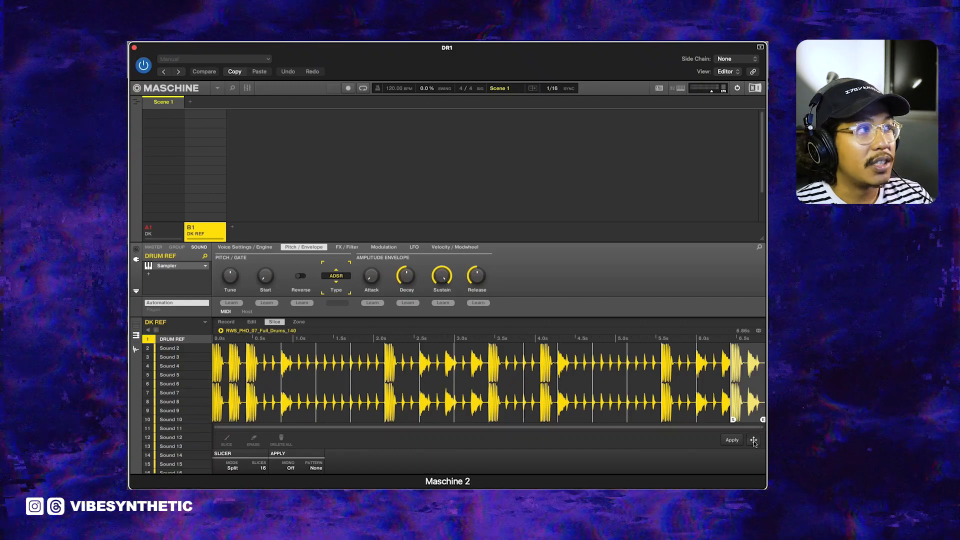
pyautogui.moveTo(178, 225); pyautogui.dragTo(170, 231)
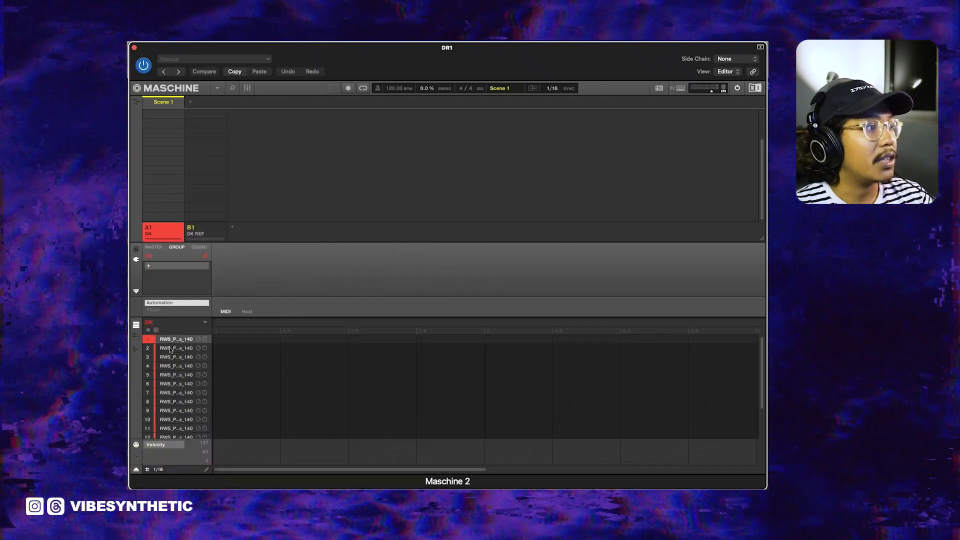
pyautogui.scroll(3, 179, 423)
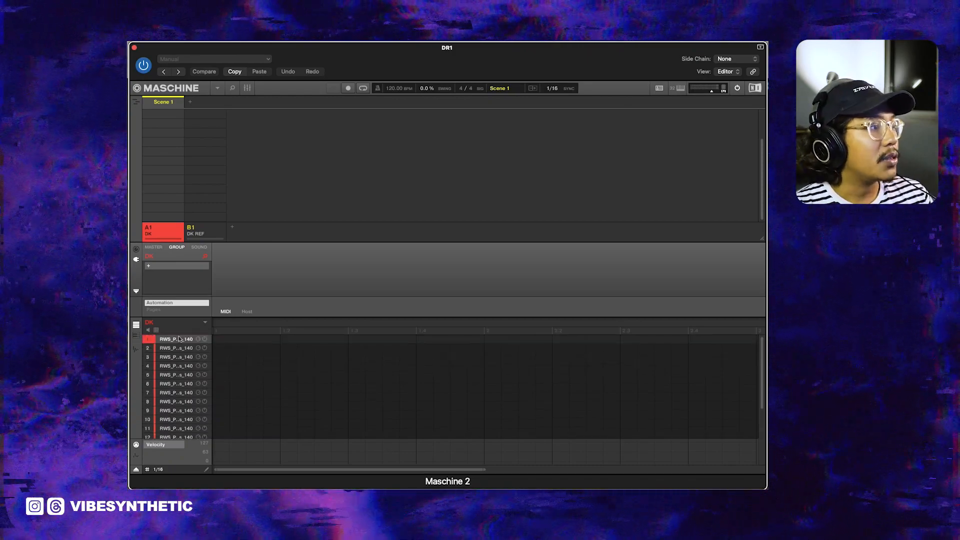
pyautogui.scroll(-3, 179, 350)
# Set the Sampler envelope type of the DK group's sliced sounds to ADSR.
pyautogui.click(197, 248)
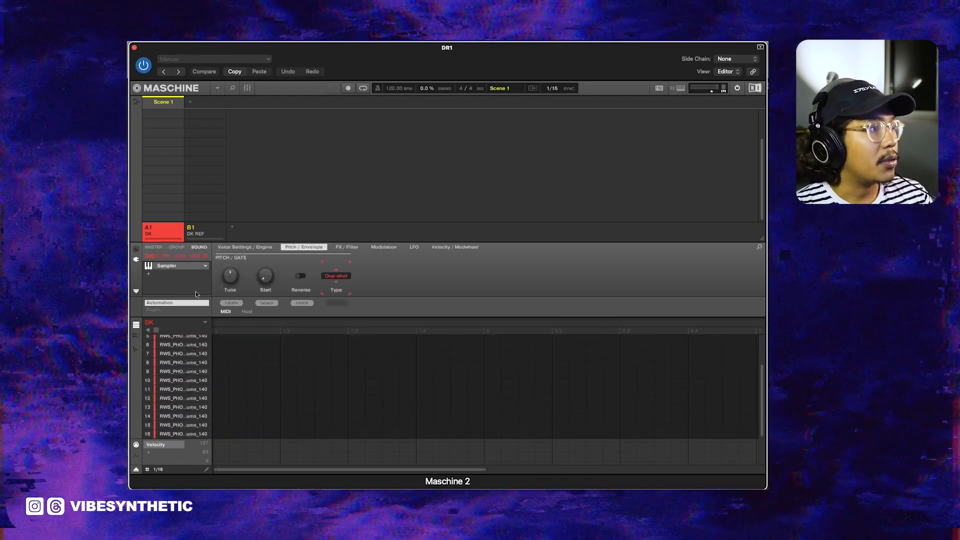
pyautogui.scroll(3, 189, 348)
pyautogui.scroll(-3, 183, 350)
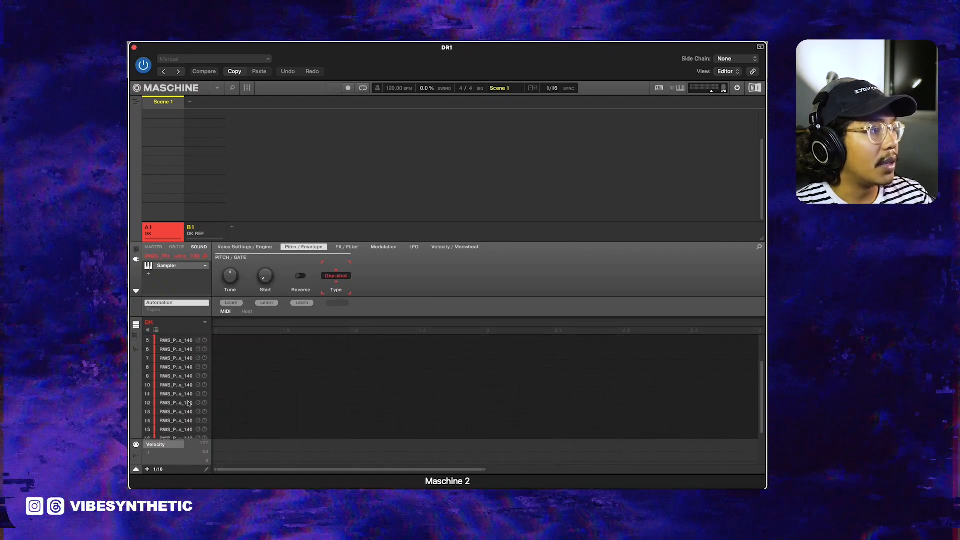
pyautogui.click(340, 305)
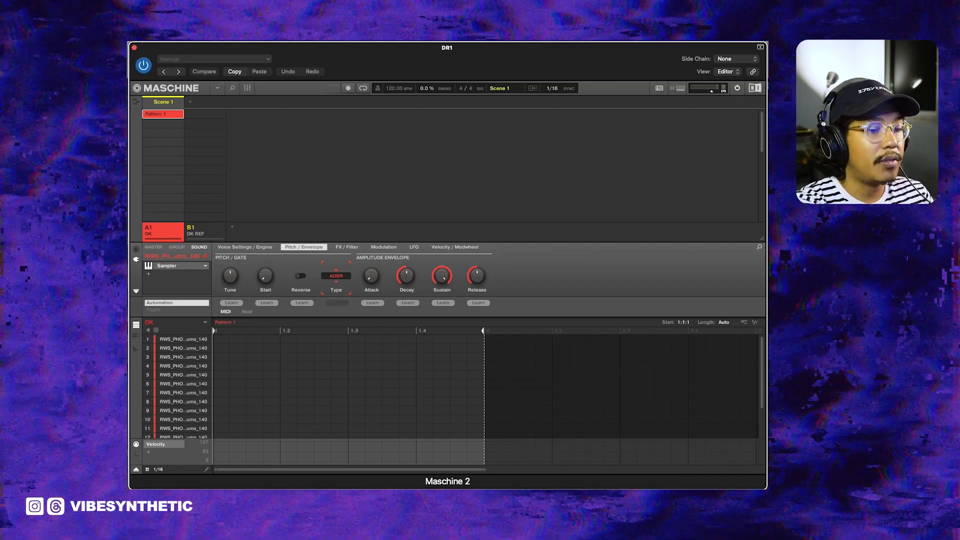
# Audition sounds 1 to 8 of the DK group in order, twice through.
pyautogui.click(183, 339)
pyautogui.click(183, 348)
pyautogui.click(183, 356)
pyautogui.click(183, 366)
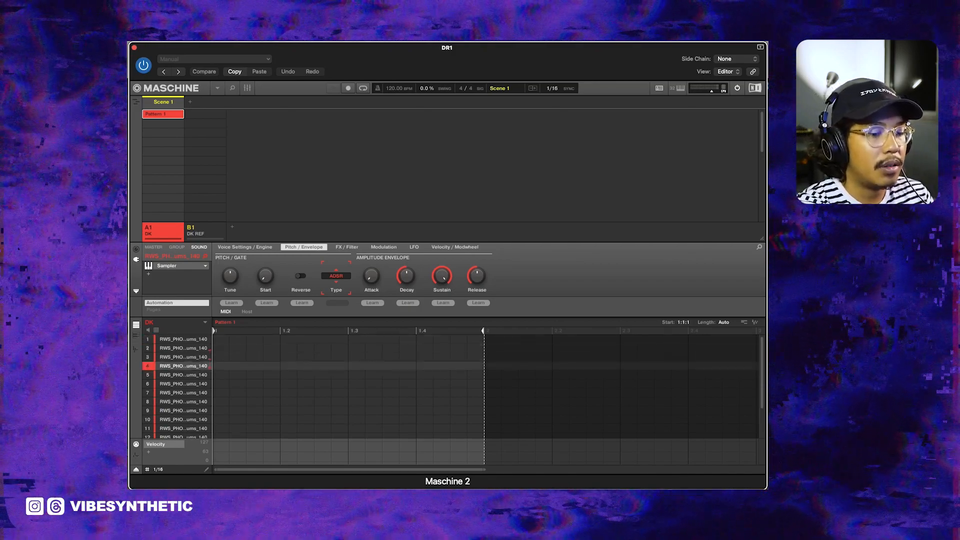
pyautogui.click(183, 375)
pyautogui.click(183, 384)
pyautogui.click(183, 393)
pyautogui.click(183, 402)
pyautogui.click(183, 339)
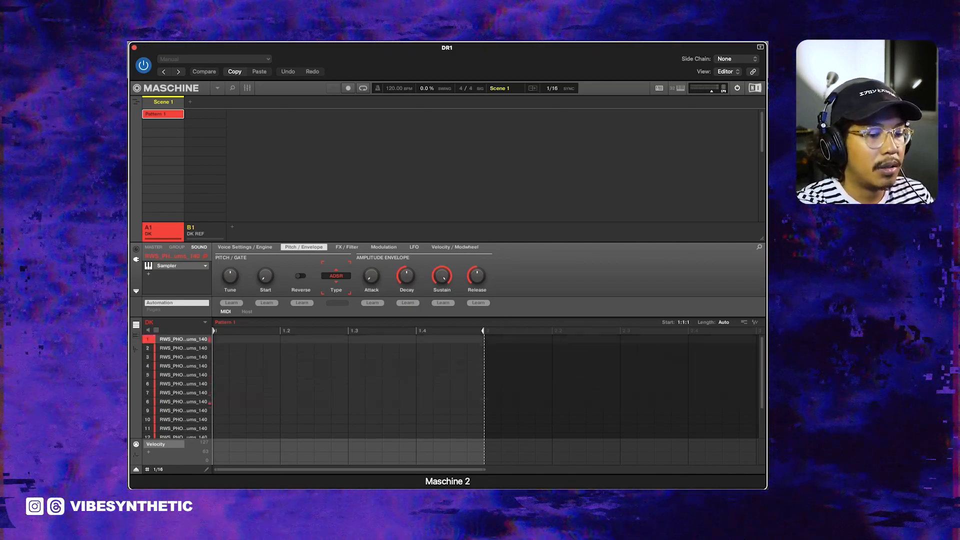
pyautogui.click(183, 347)
pyautogui.click(183, 356)
pyautogui.click(183, 365)
pyautogui.click(183, 375)
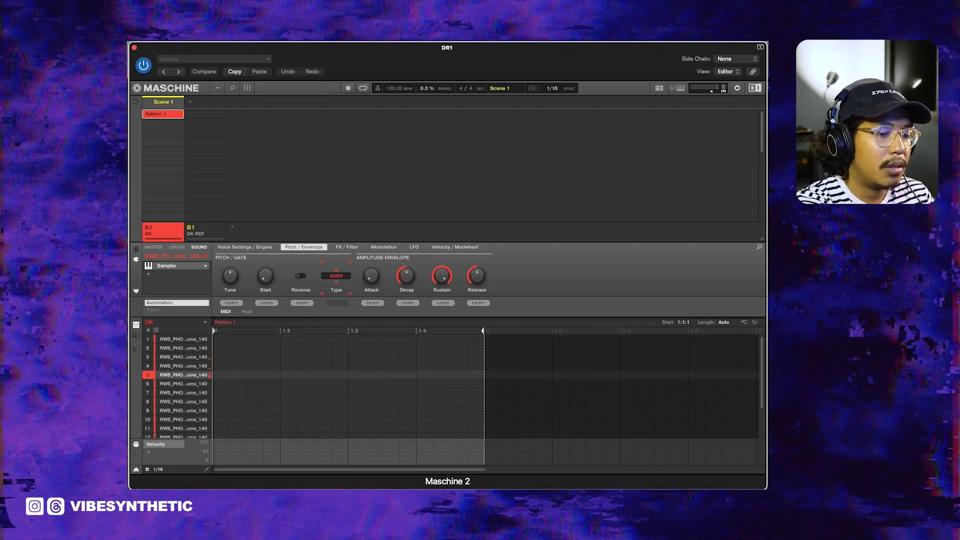
pyautogui.click(182, 384)
pyautogui.click(183, 393)
pyautogui.click(183, 402)
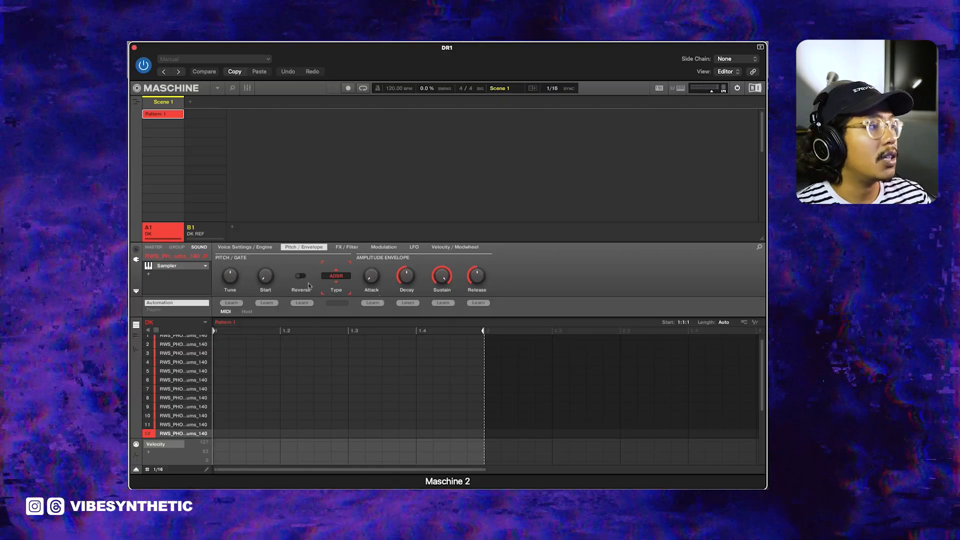
# Show the DK group's sounds as pads and open the choke group setting for pad 13.
pyautogui.click(157, 330)
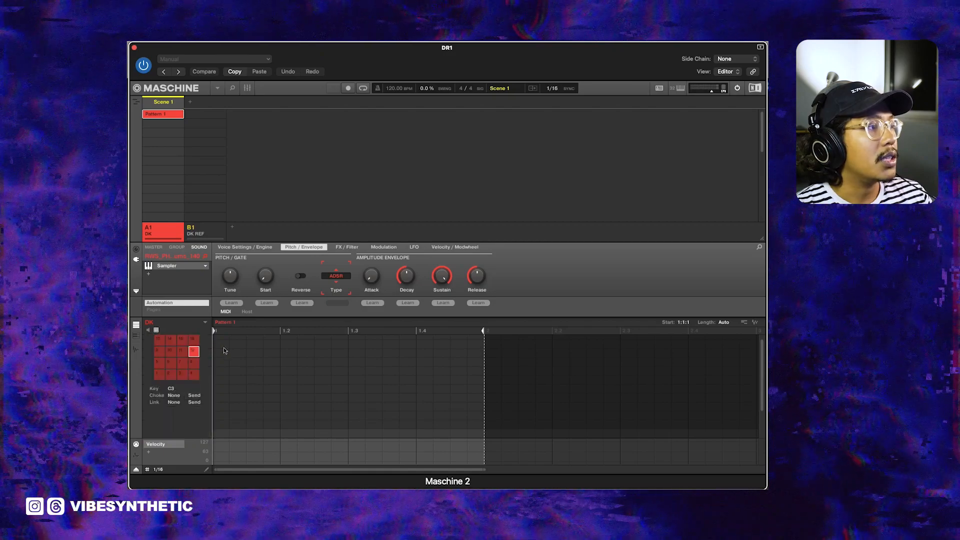
pyautogui.click(161, 343)
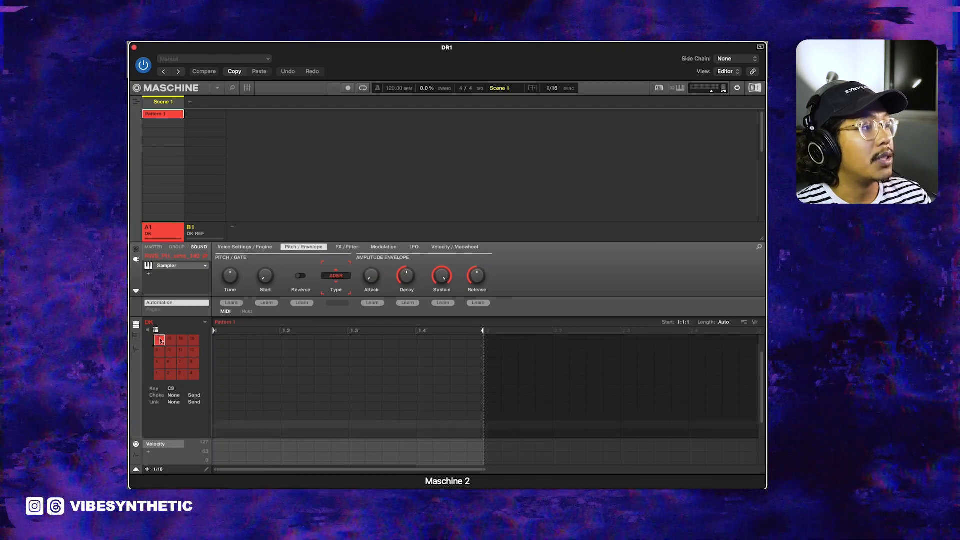
pyautogui.click(174, 395)
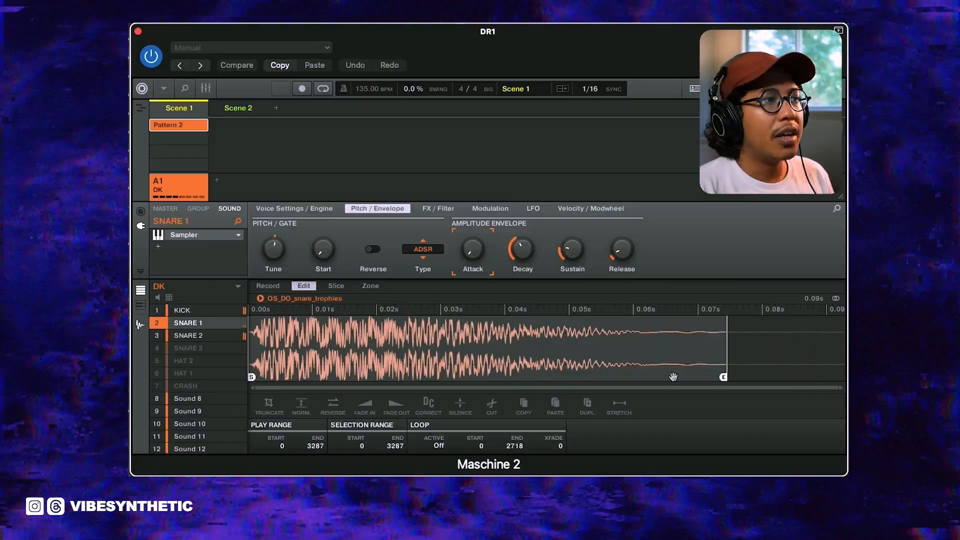
# Shorten the SNARE 1 sample's play range to end at 2710.
pyautogui.moveTo(673, 376)
pyautogui.mouseDown()
pyautogui.moveTo(385, 378)
pyautogui.moveTo(640, 378)
pyautogui.mouseUp()
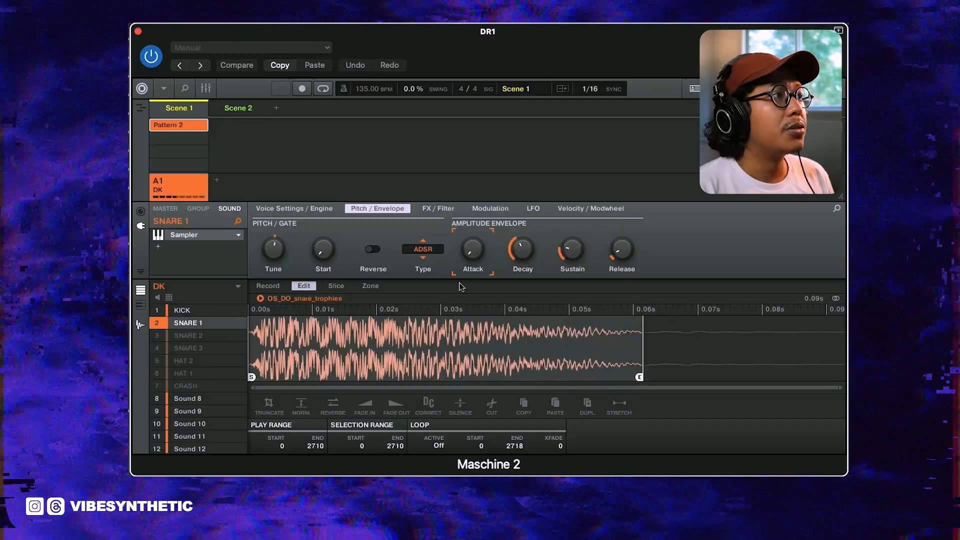